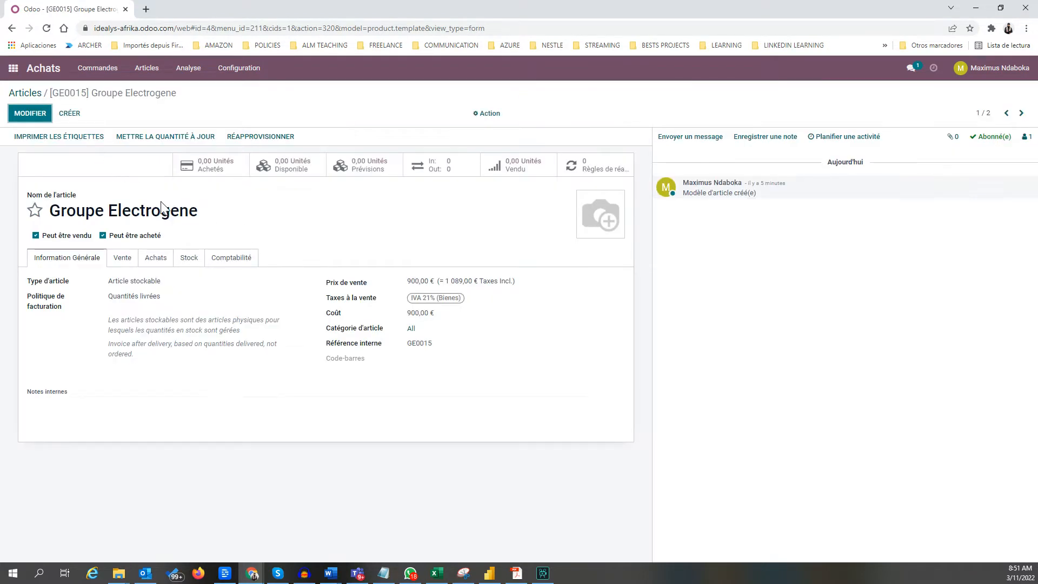
Open the Groupe Electrogene article for editing, review its sales and purchase settings, and return to the article list
click(33, 112)
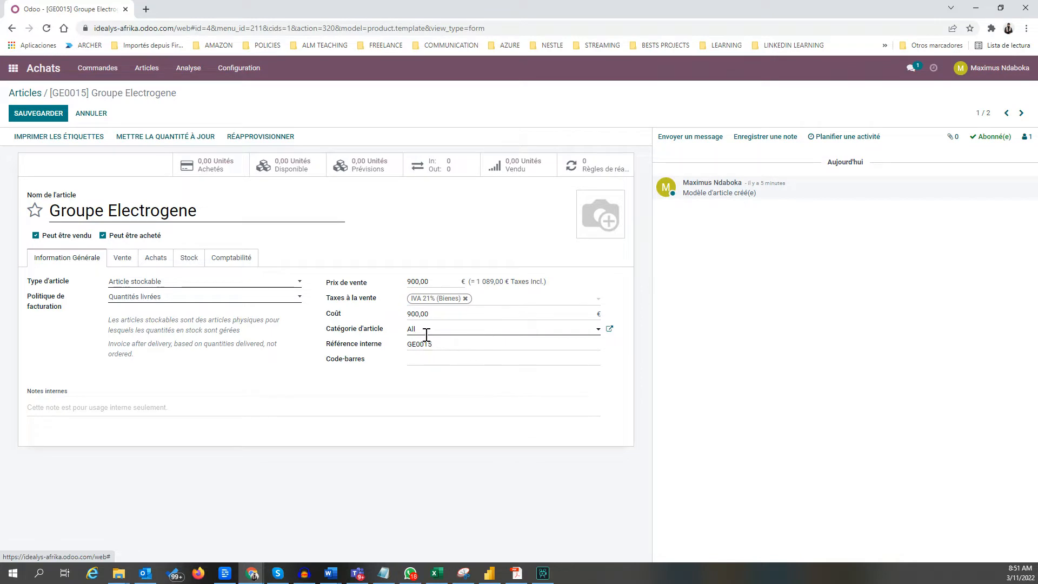
click(123, 262)
click(155, 259)
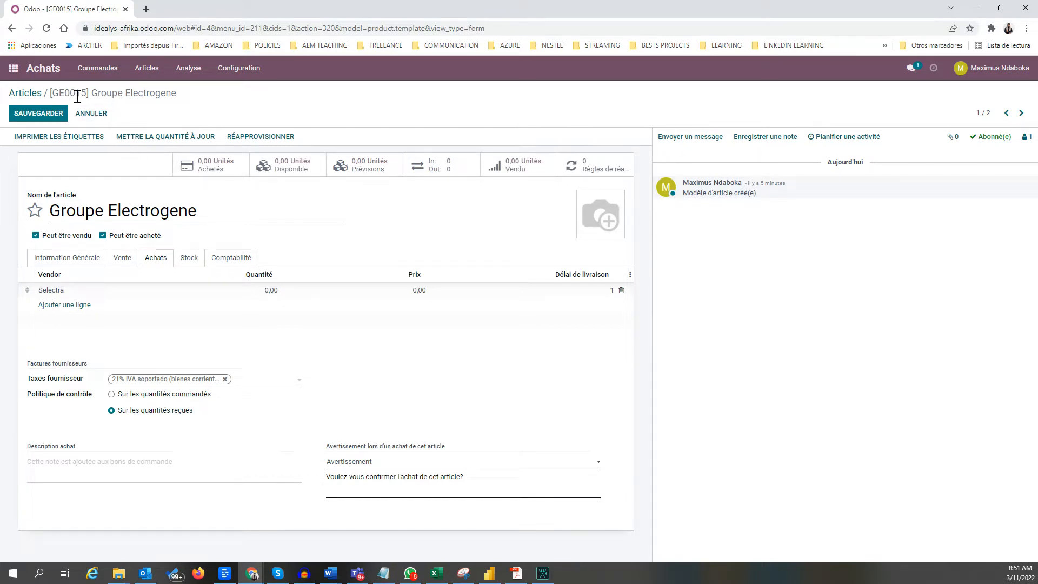
click(25, 93)
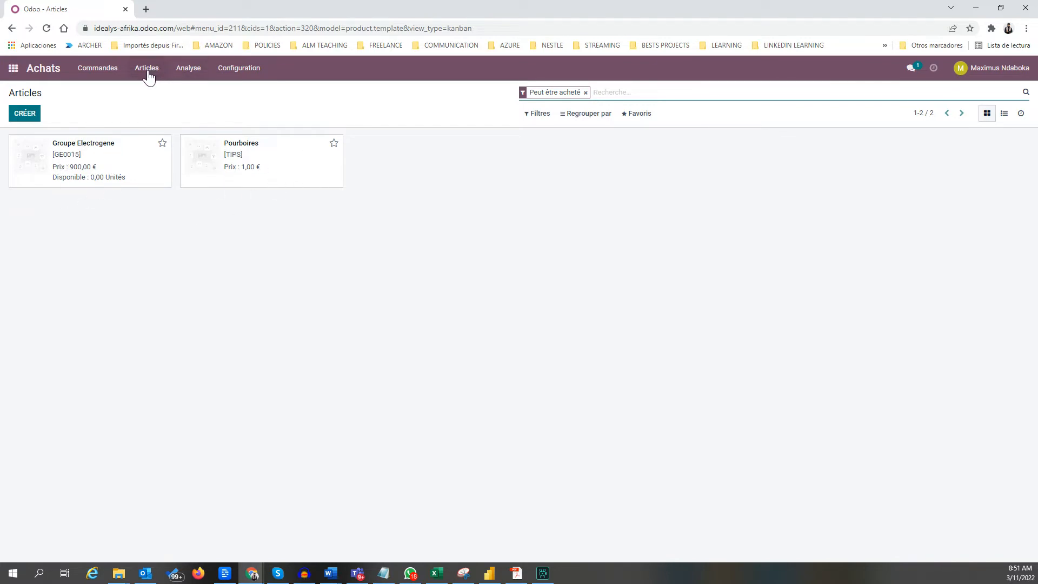
Display the list of suppliers
click(227, 72)
mouse_move(89, 69)
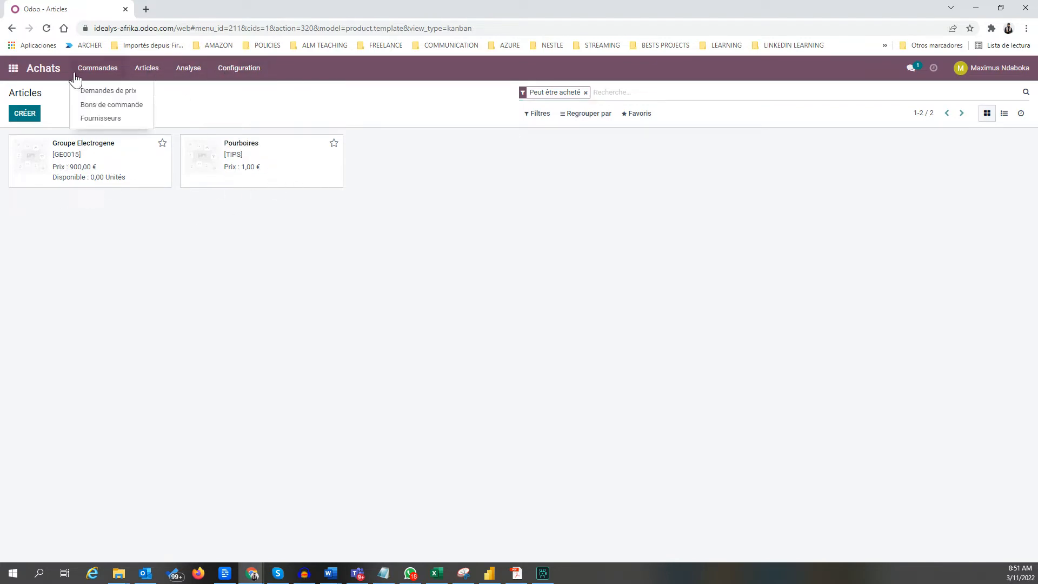
click(96, 124)
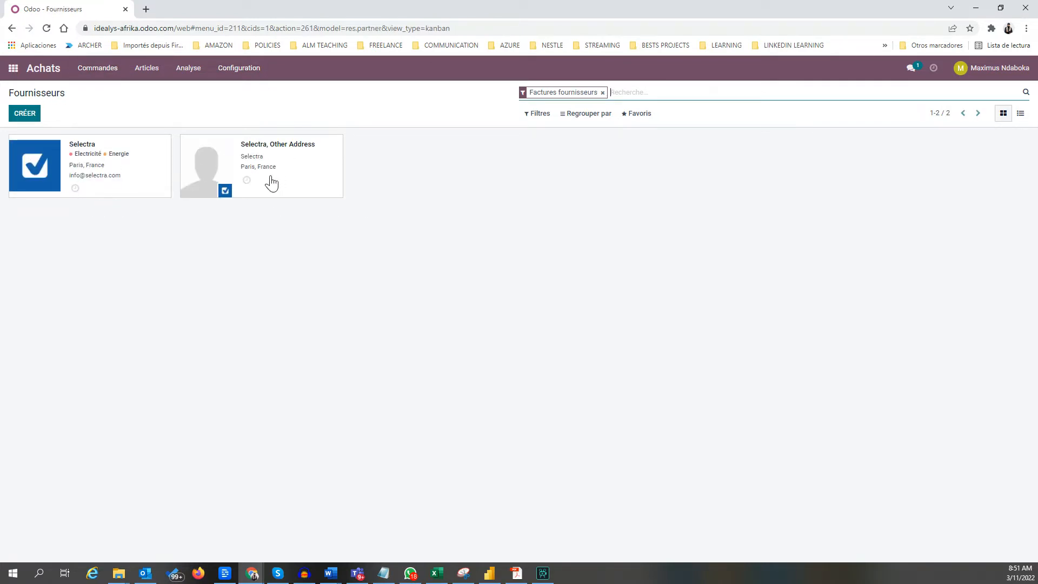
Create a new price request for the supplier Selectra with the supplier reference FR00012
click(90, 74)
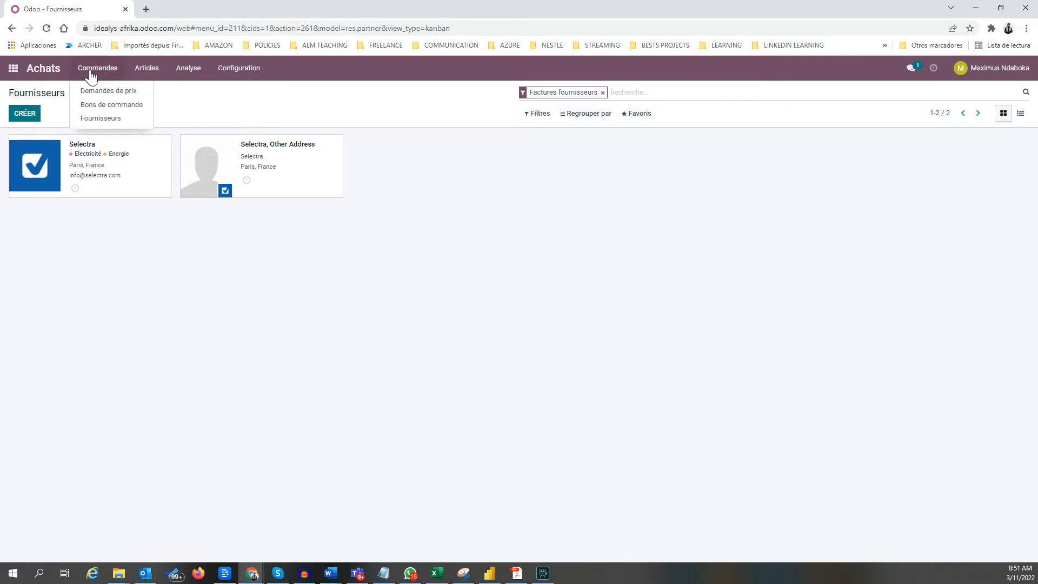
click(108, 91)
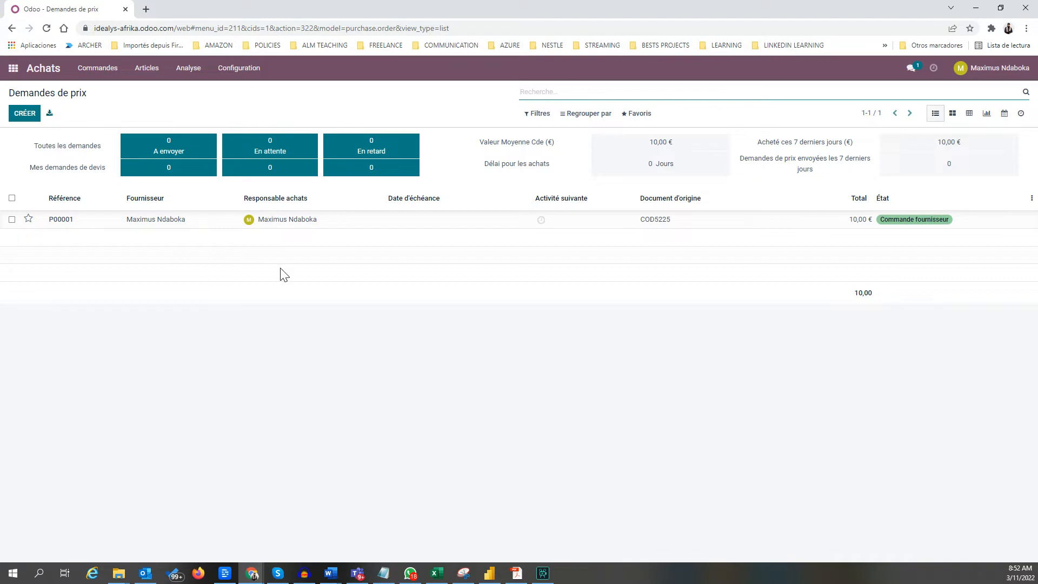
click(31, 115)
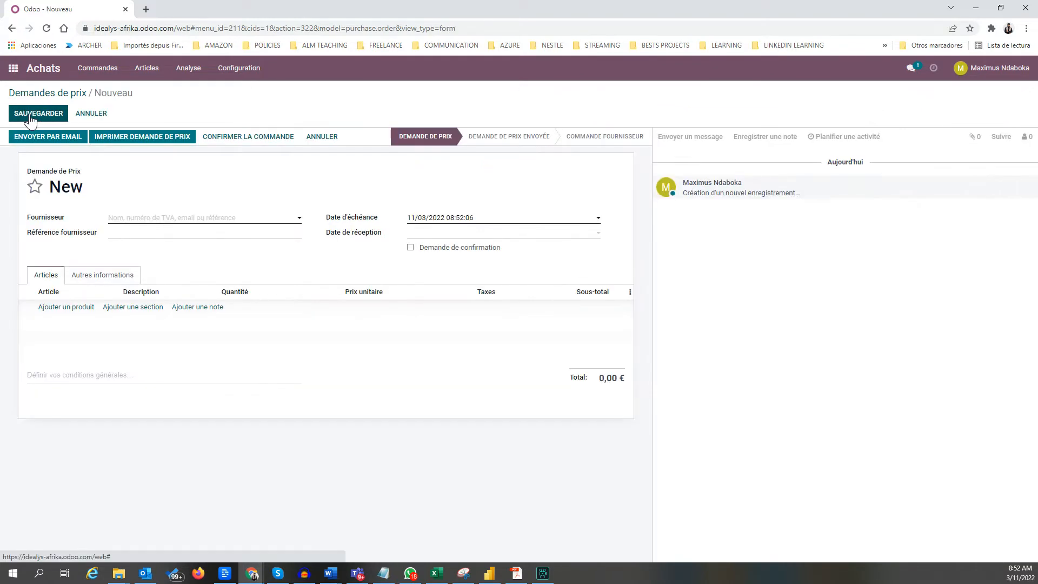
click(208, 218)
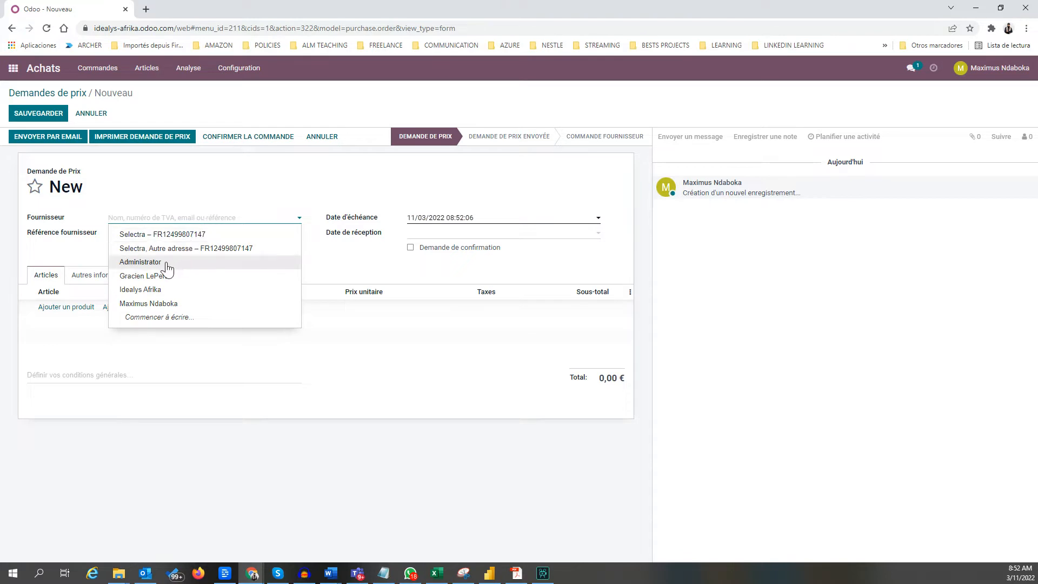
click(189, 235)
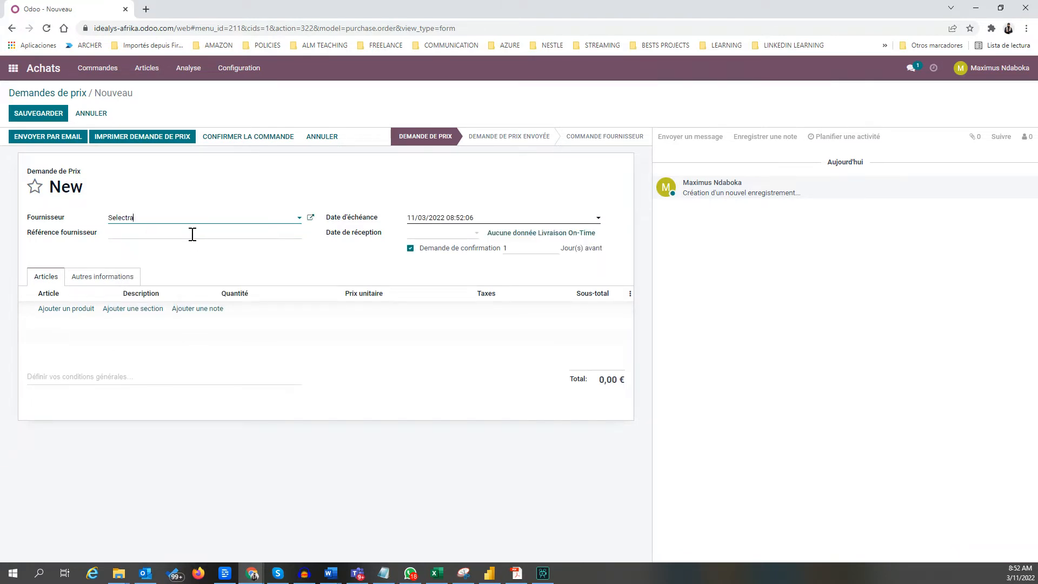
click(192, 234)
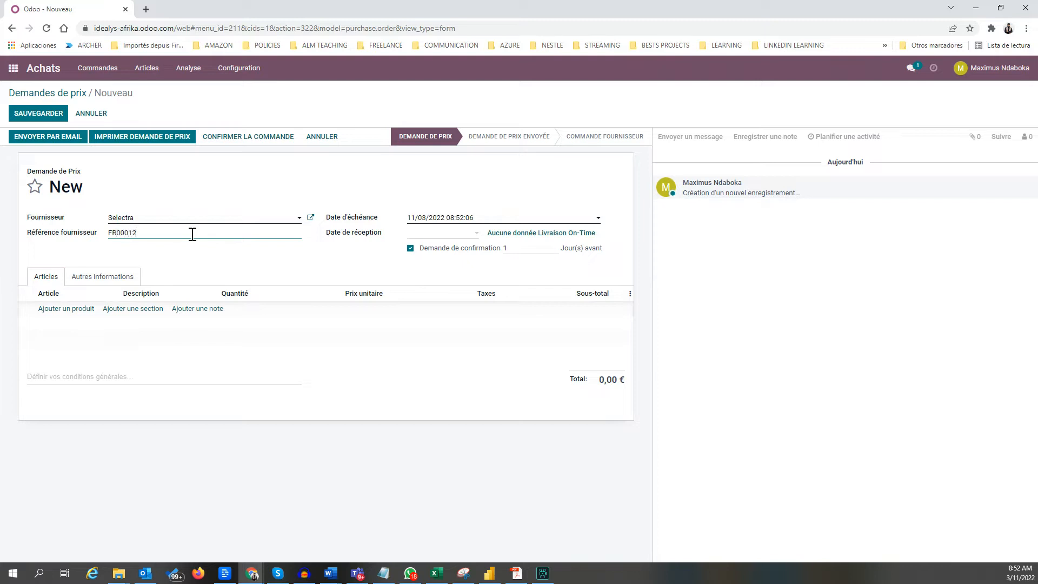
Set the price request's reception date to 30/03/2022
click(474, 234)
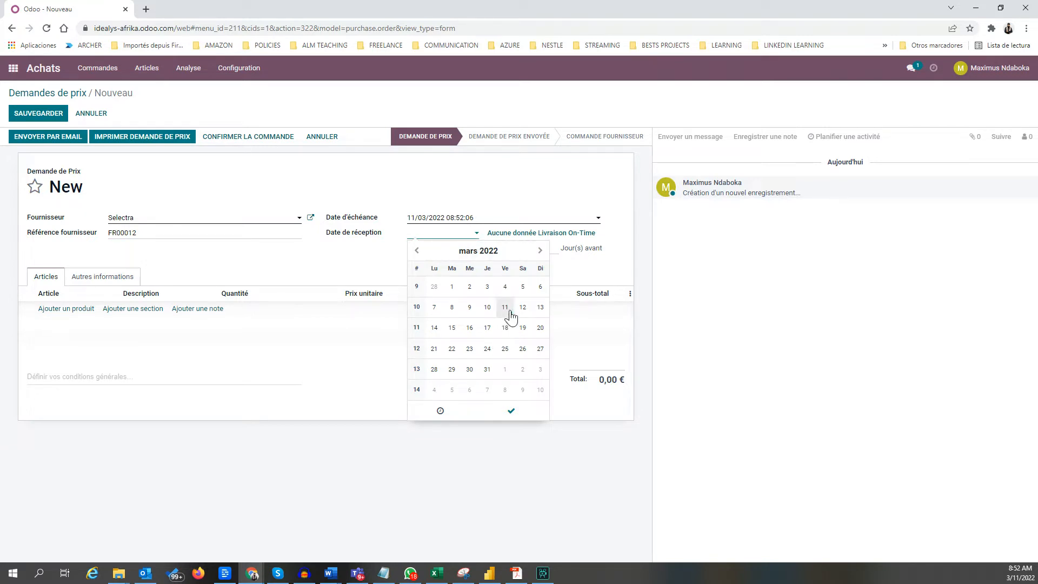
click(469, 370)
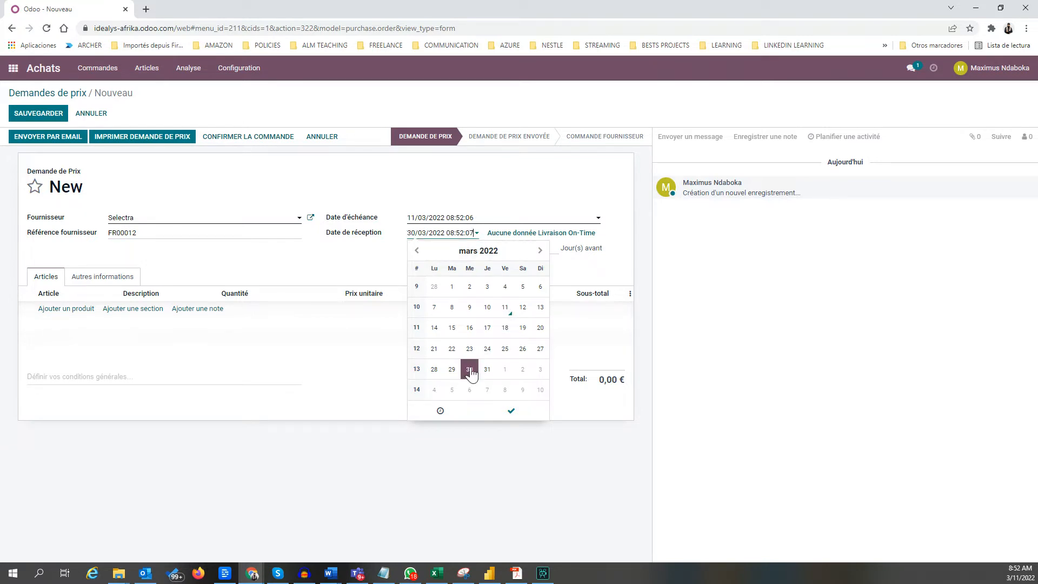
click(511, 411)
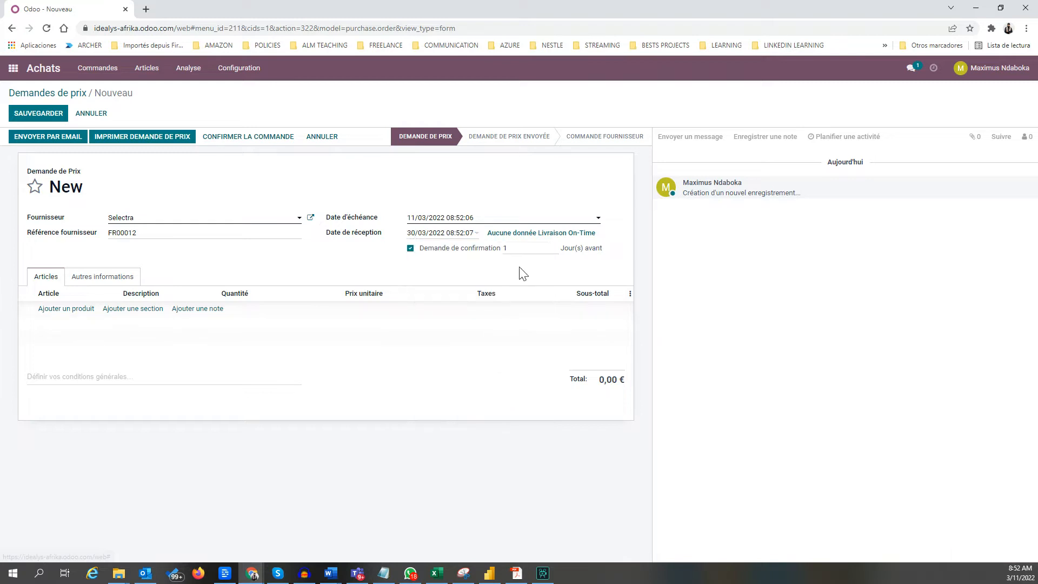
Check Selectra's on-time delivery analysis and return to the price request
click(561, 238)
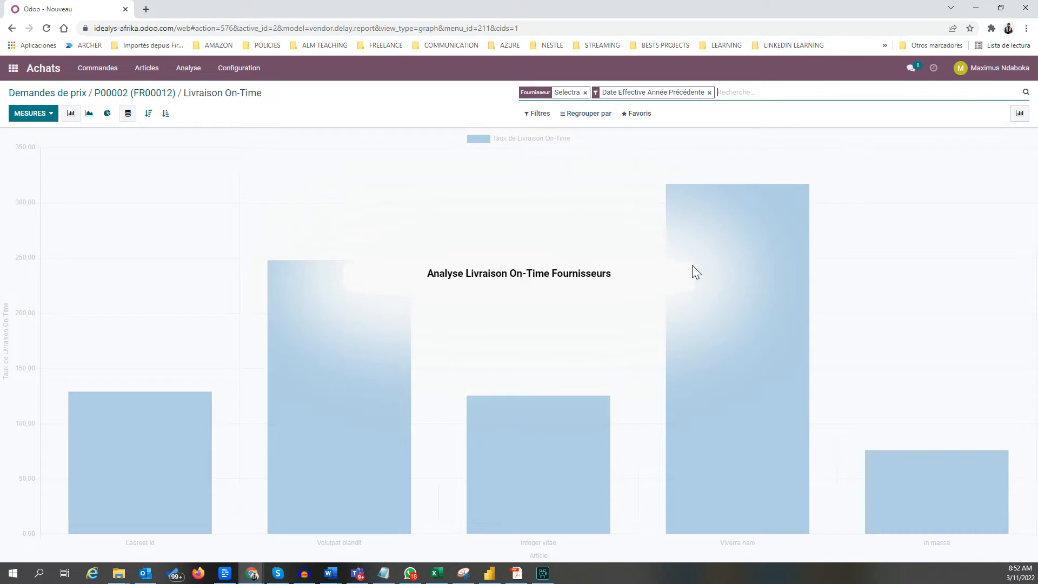
click(124, 97)
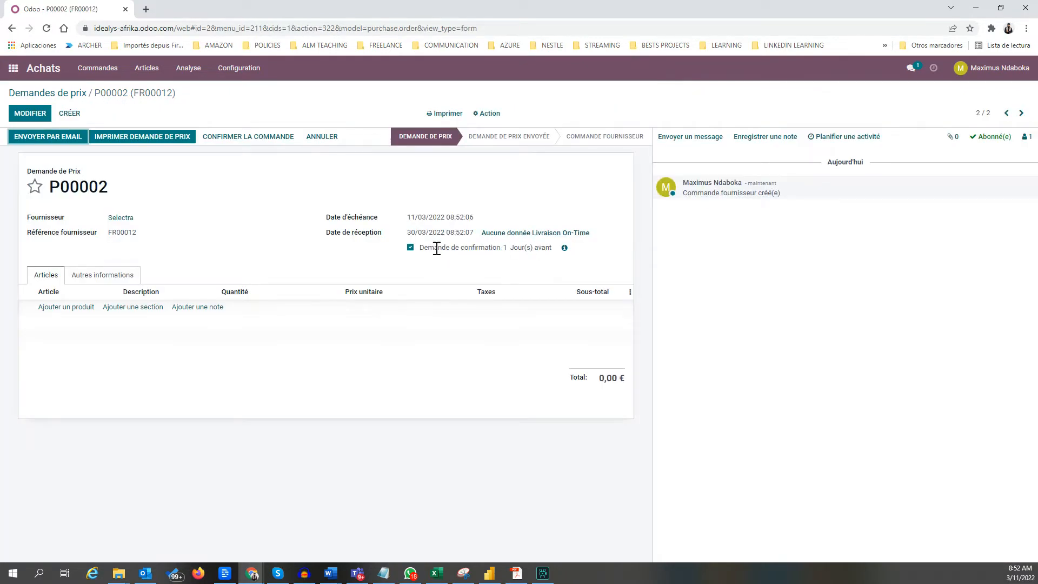
Reopen the price request for editing, add the article Groupe Electrogene as a product line and acknowledge its purchase warning
click(20, 114)
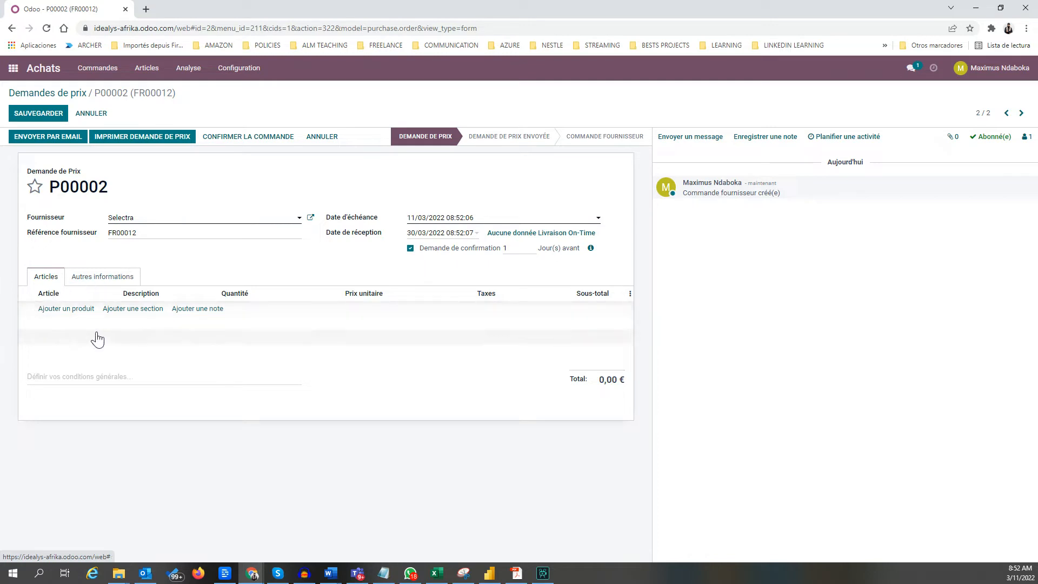
click(84, 312)
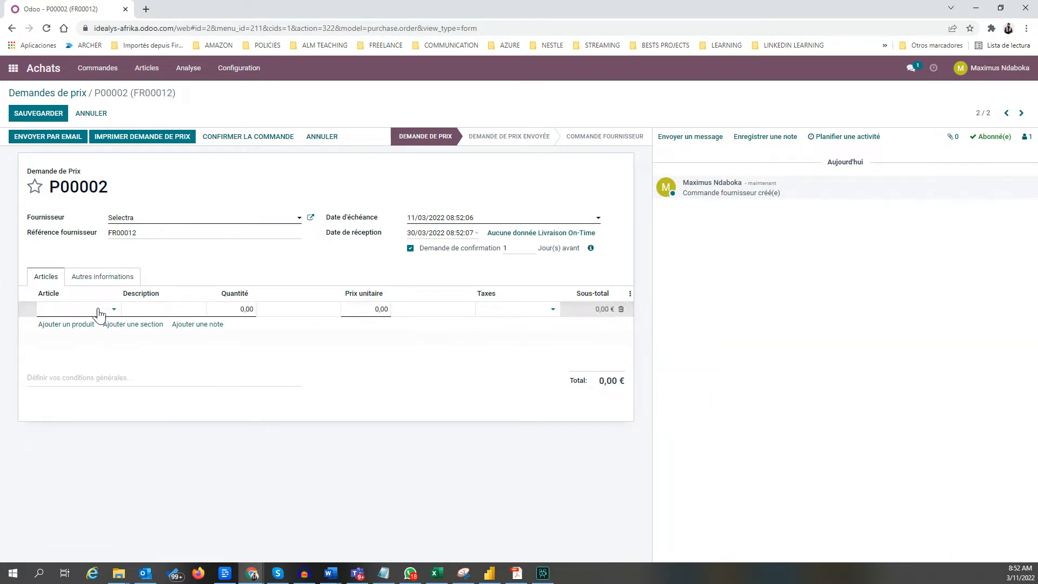
click(113, 311)
click(99, 327)
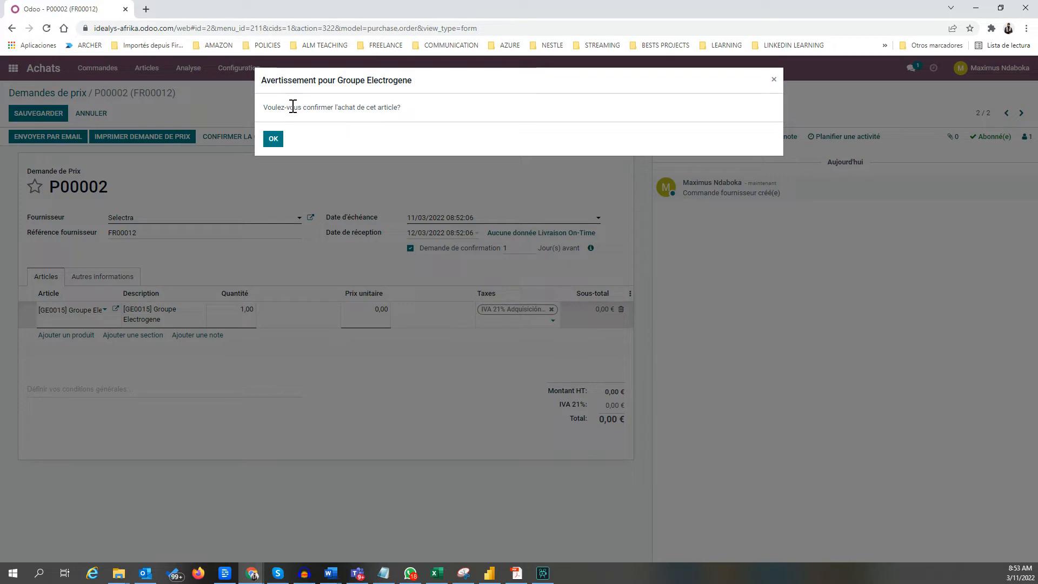
click(273, 139)
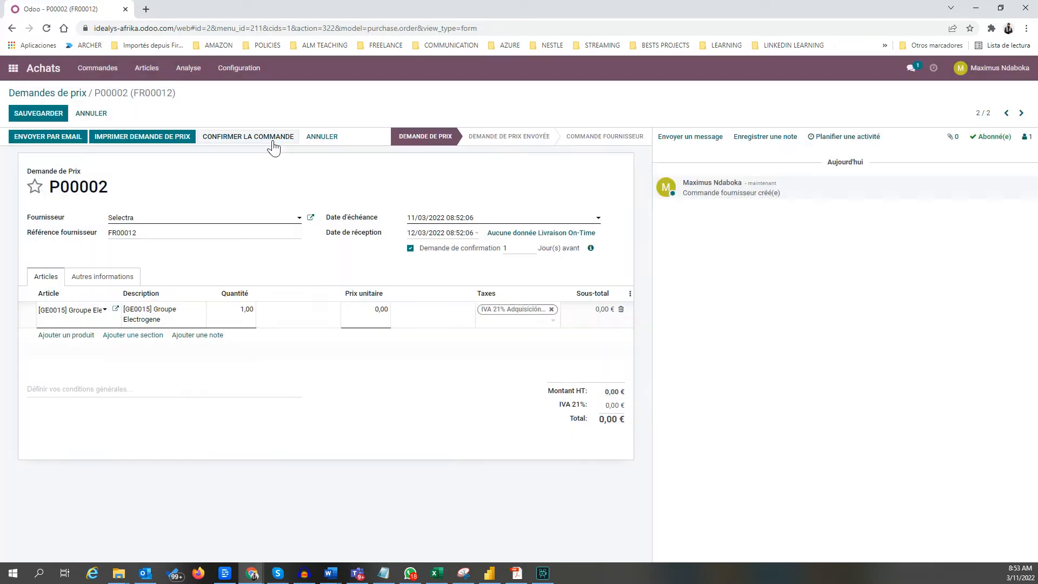
Set the Groupe Electrogene line's quantity to 10 and its unit price to 900 €
click(245, 309)
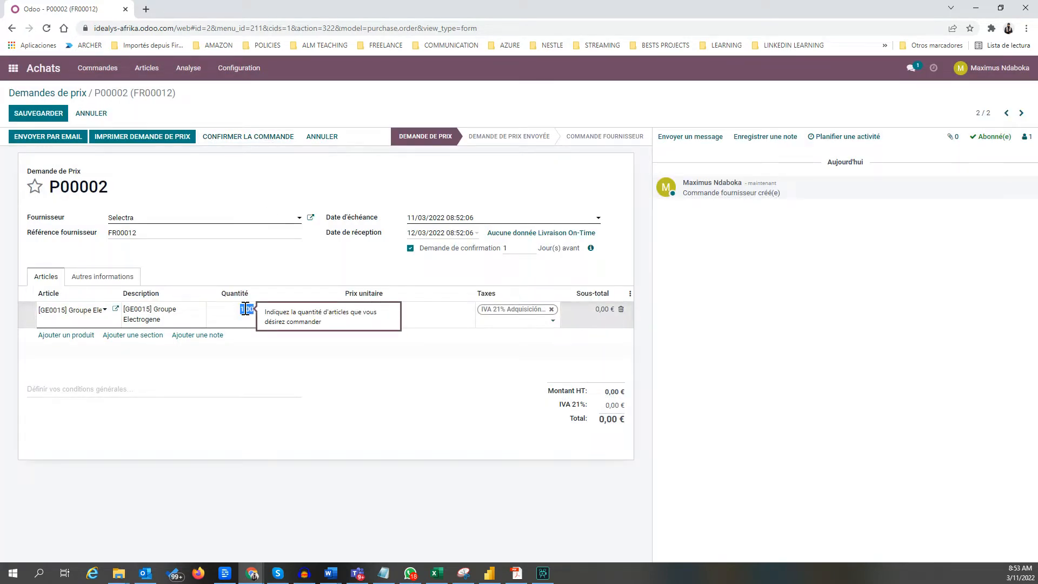
text(10)
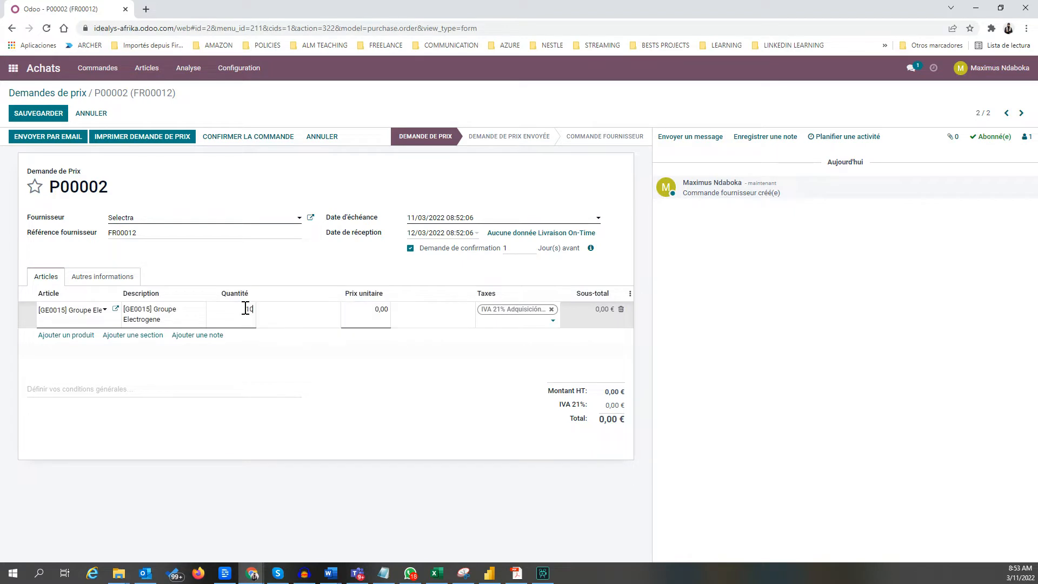
click(361, 312)
text(9)
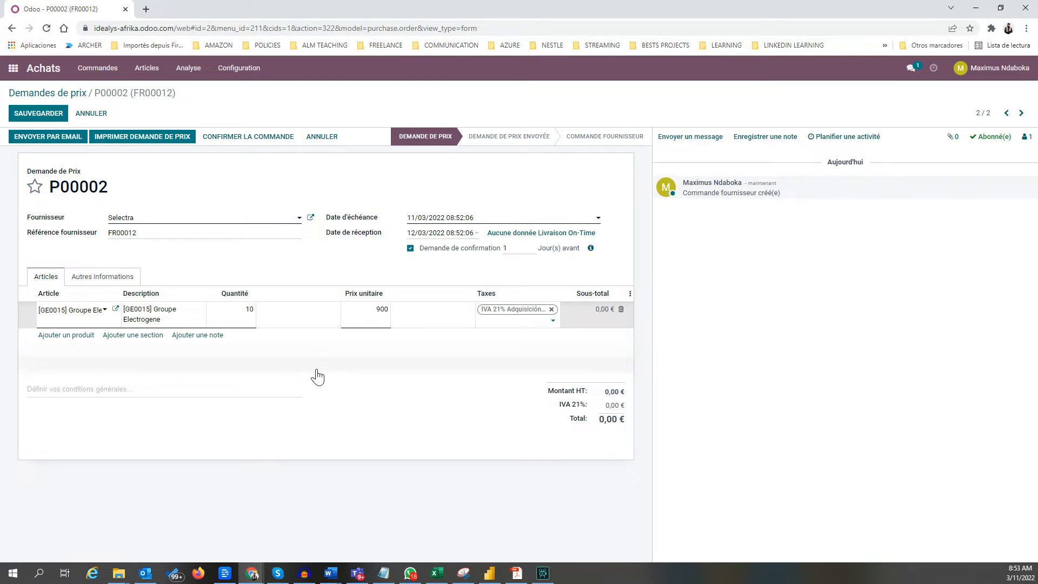
click(346, 418)
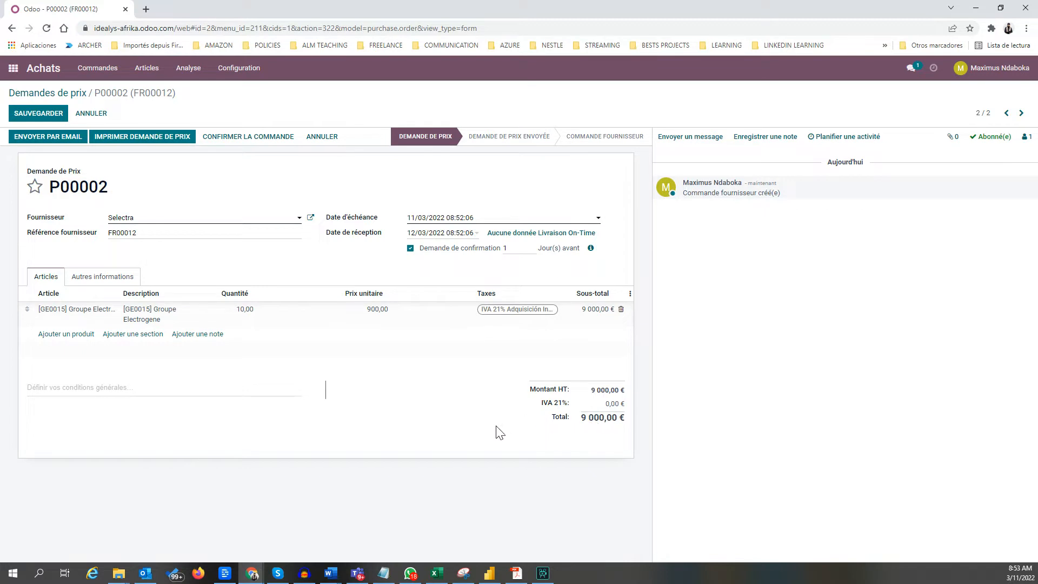
Enter the request's own number as source document, choose the incoterm TRANSPORT PAYÉ À, and save the price request
click(105, 275)
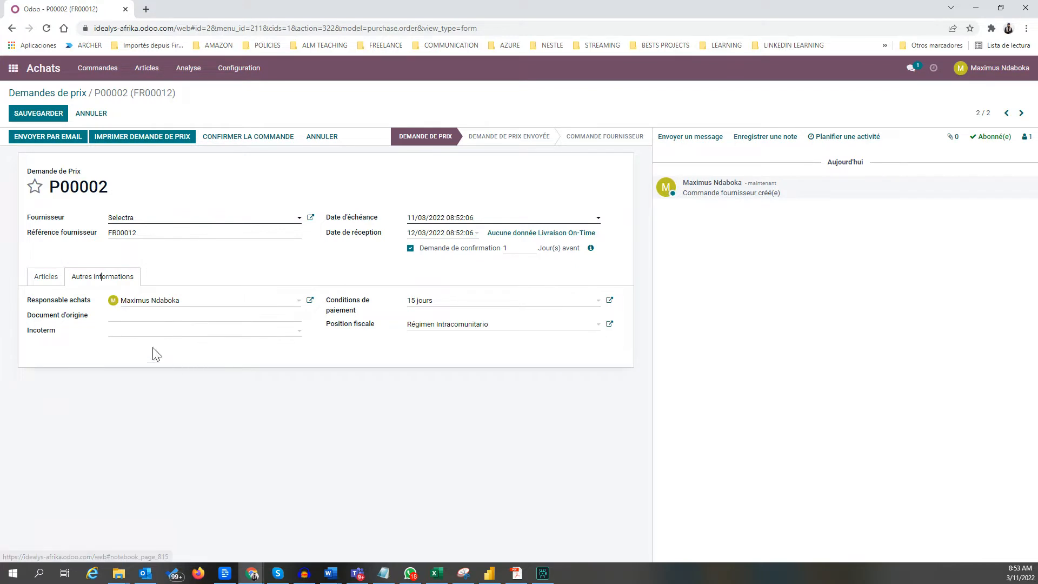
click(278, 317)
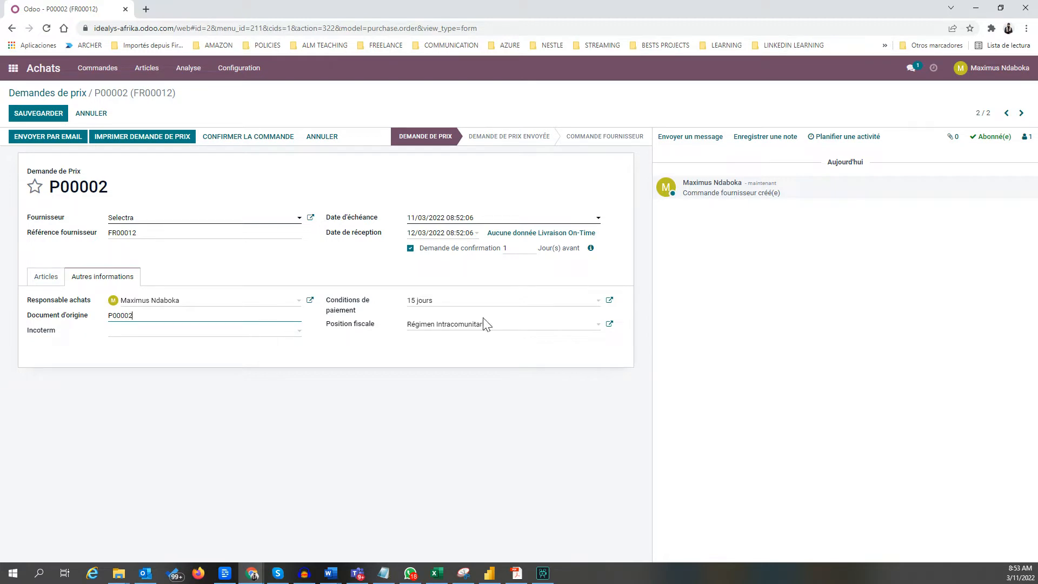
click(148, 335)
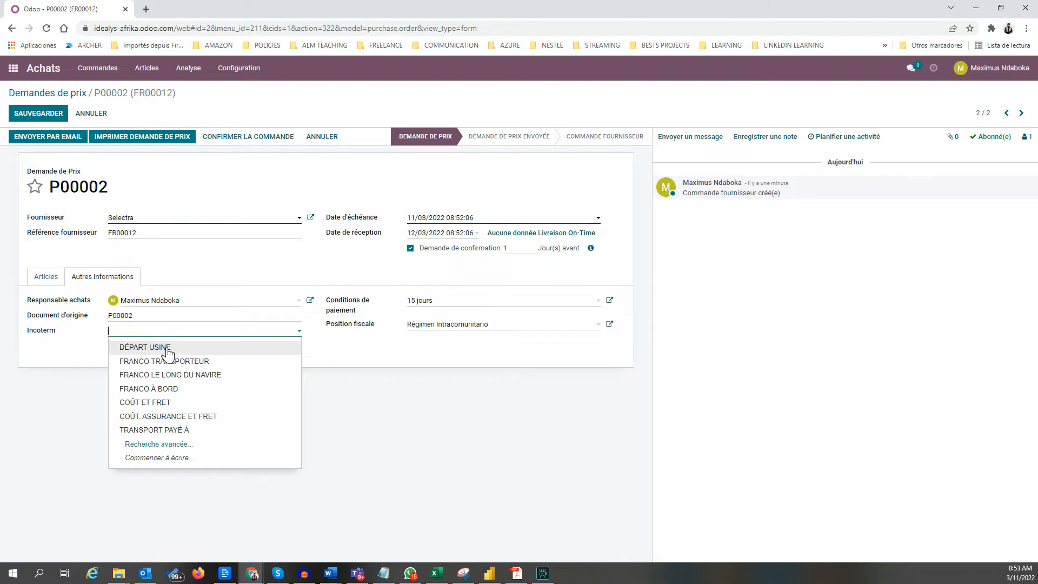
click(163, 430)
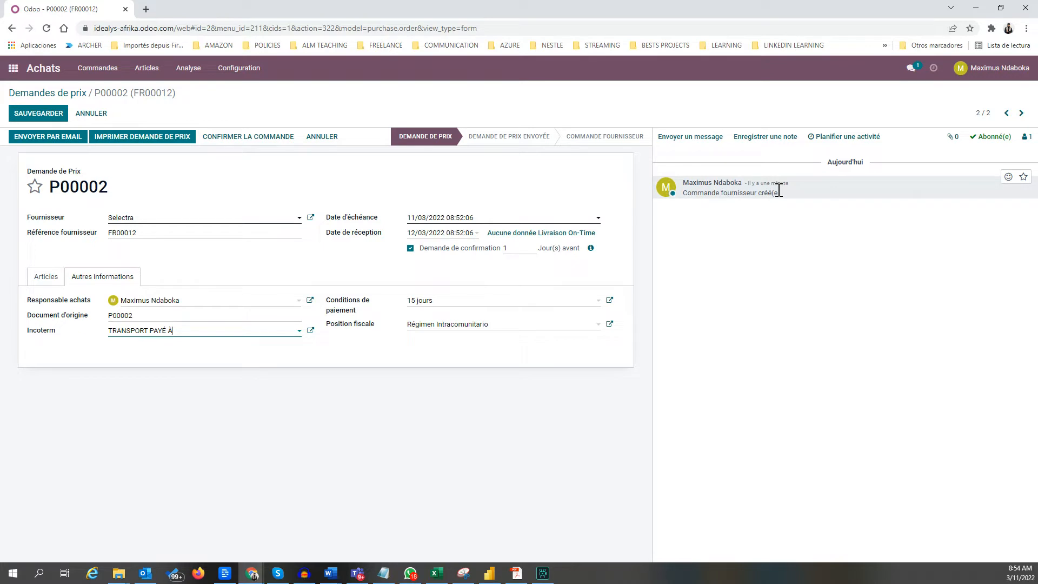
click(43, 115)
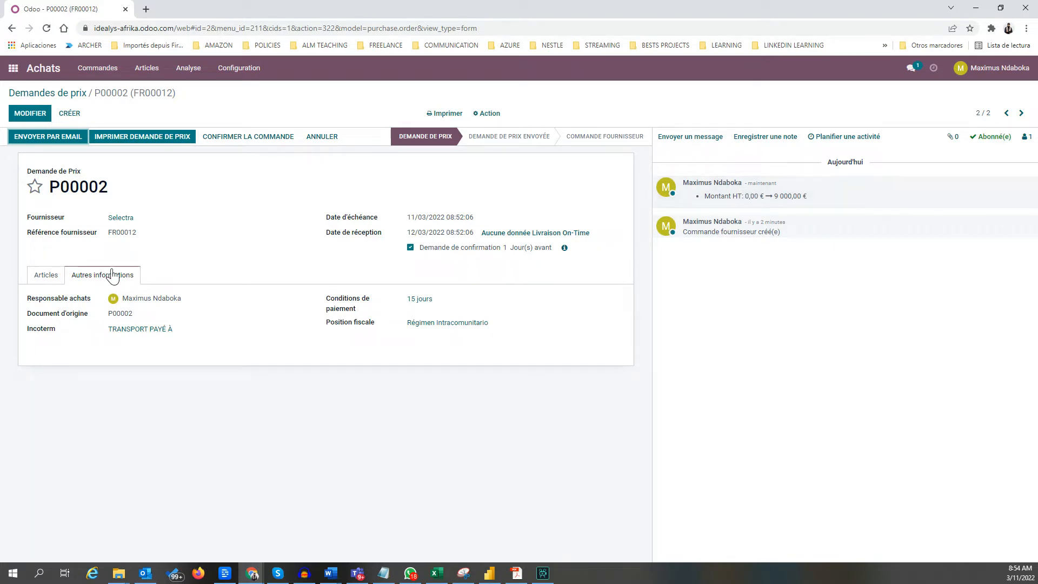
Start an email of the price request to Selectra and add Idealys Afrika as a recipient
click(43, 275)
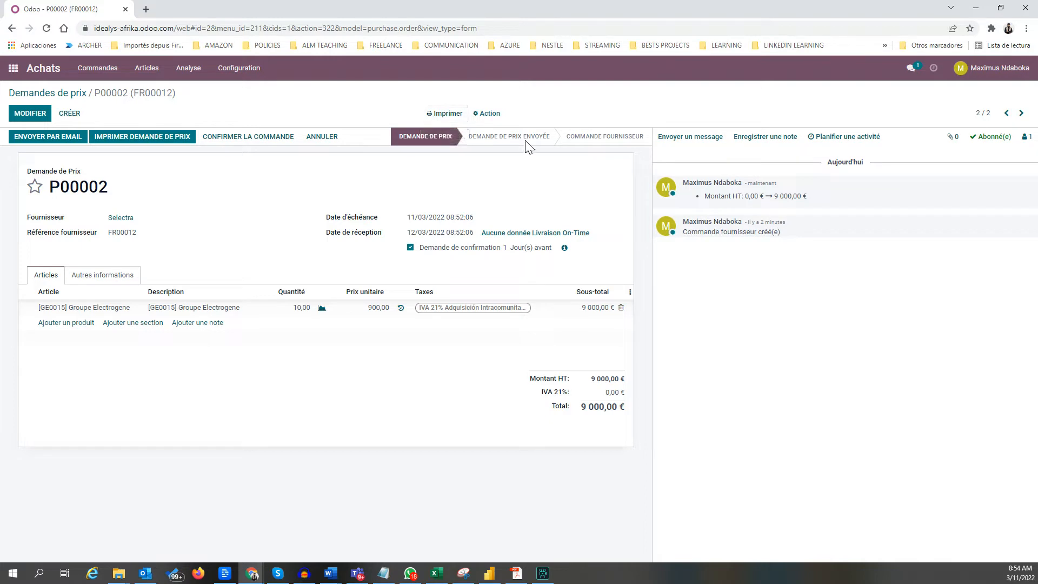
click(65, 143)
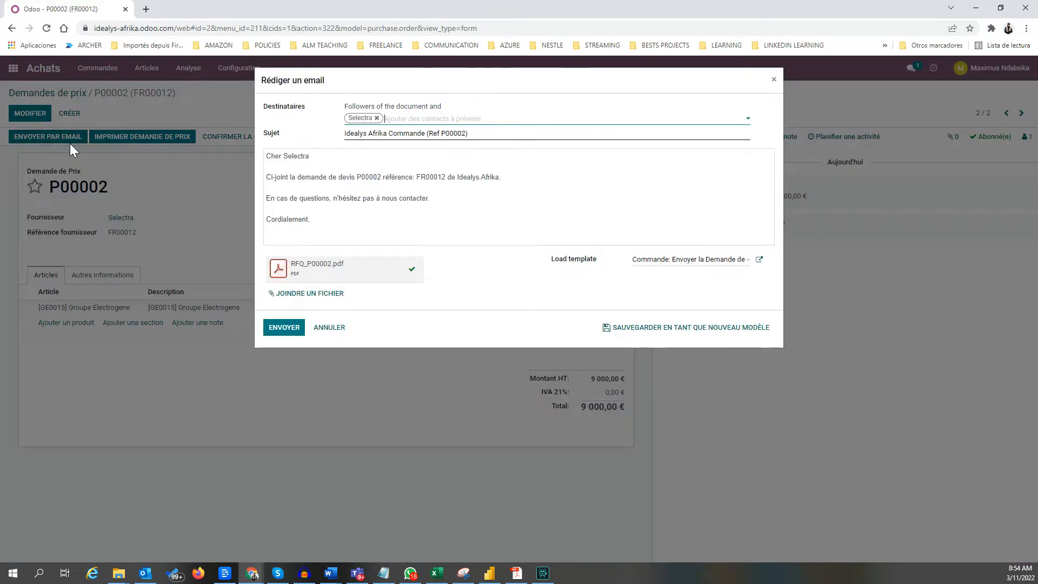
click(433, 118)
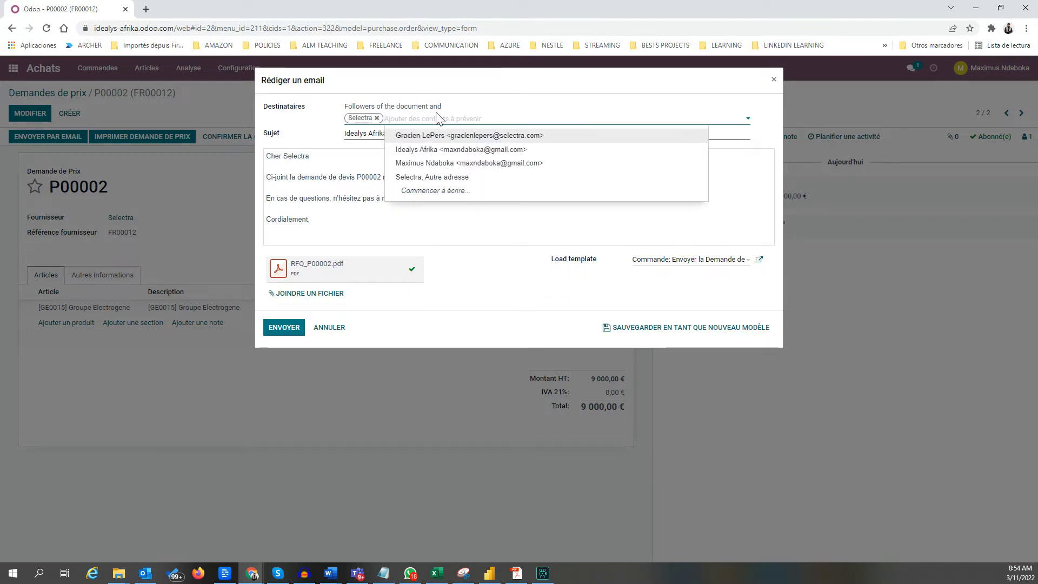
click(447, 150)
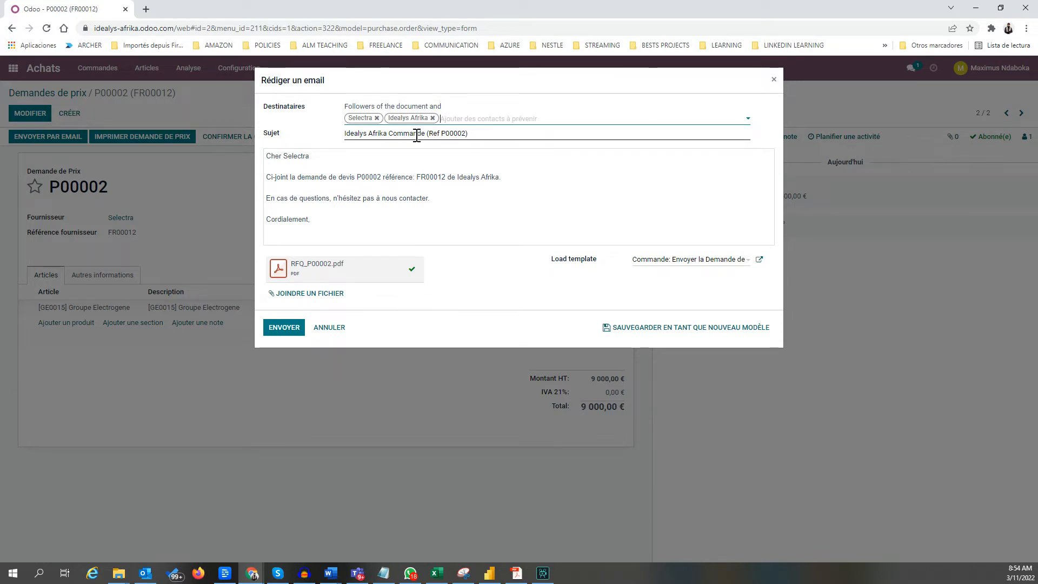
Change the email subject to "Demande de Prix Selectra (Ref P00002)"
click(397, 133)
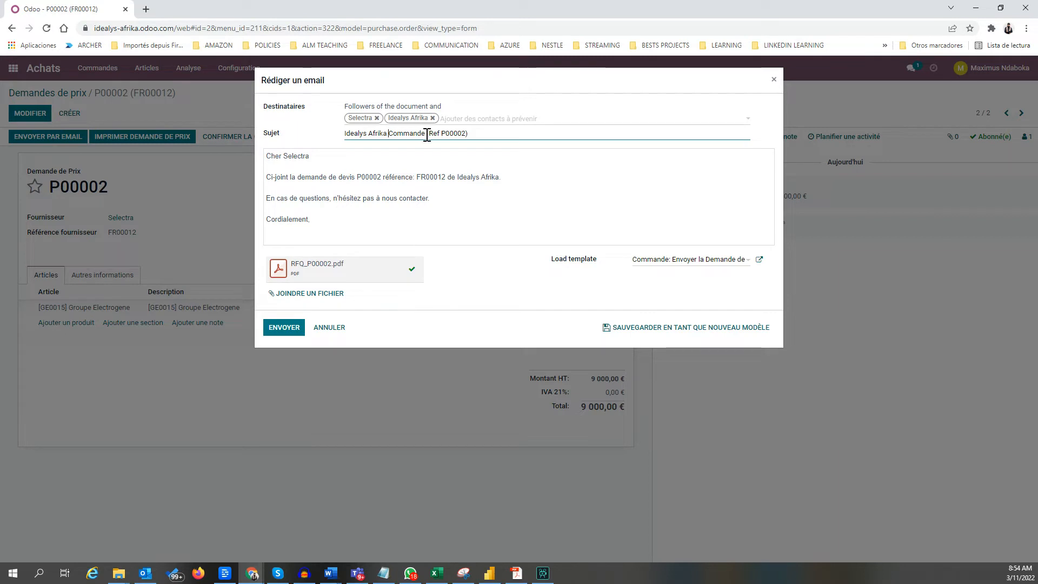
drag(425, 133, 292, 133)
text(Commande)
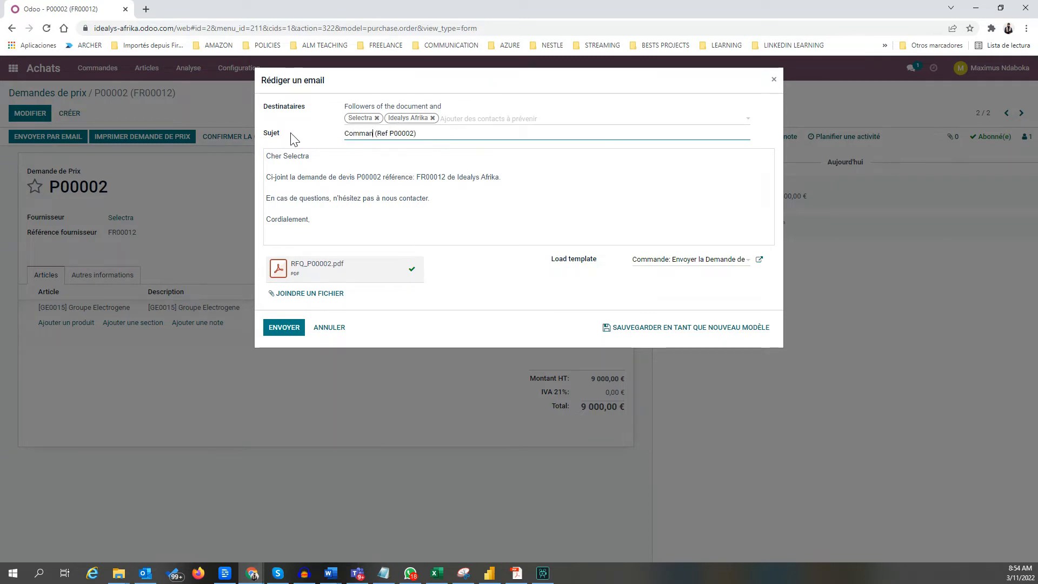
key(BackSpace)
key(BackSpace)
key(BackSpace)
key(BackSpace)
key(BackSpace)
key(BackSpace)
key(BackSpace)
key(BackSpace)
text(Demande de)
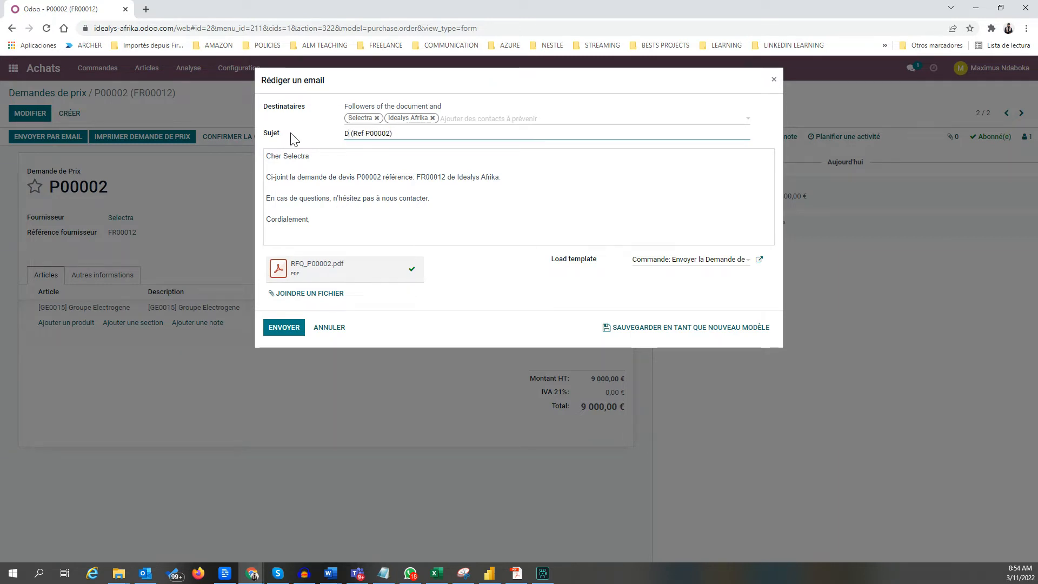
text( Prix S)
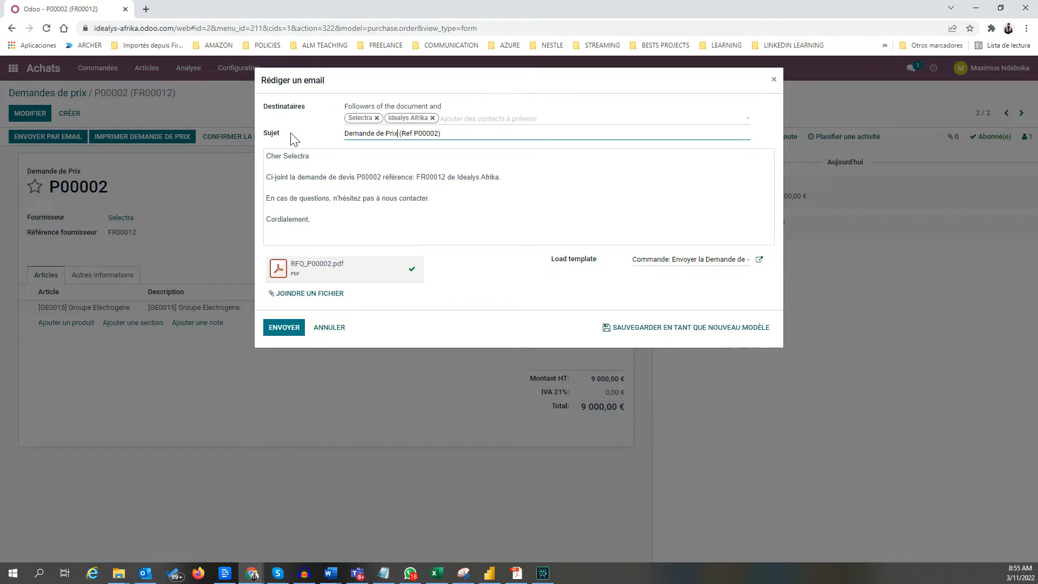
text(electrra)
key(BackSpace)
key(BackSpace)
text(a)
Check the message text, send the price request email to the supplier, and confirm the order
drag(287, 175, 267, 167)
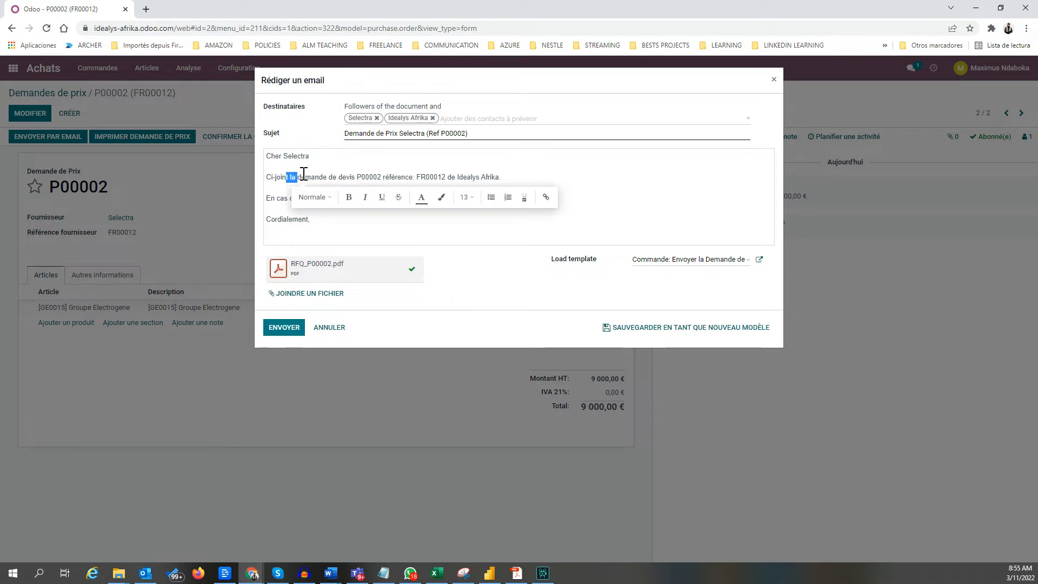
click(403, 174)
drag(456, 177, 514, 174)
click(470, 177)
click(514, 173)
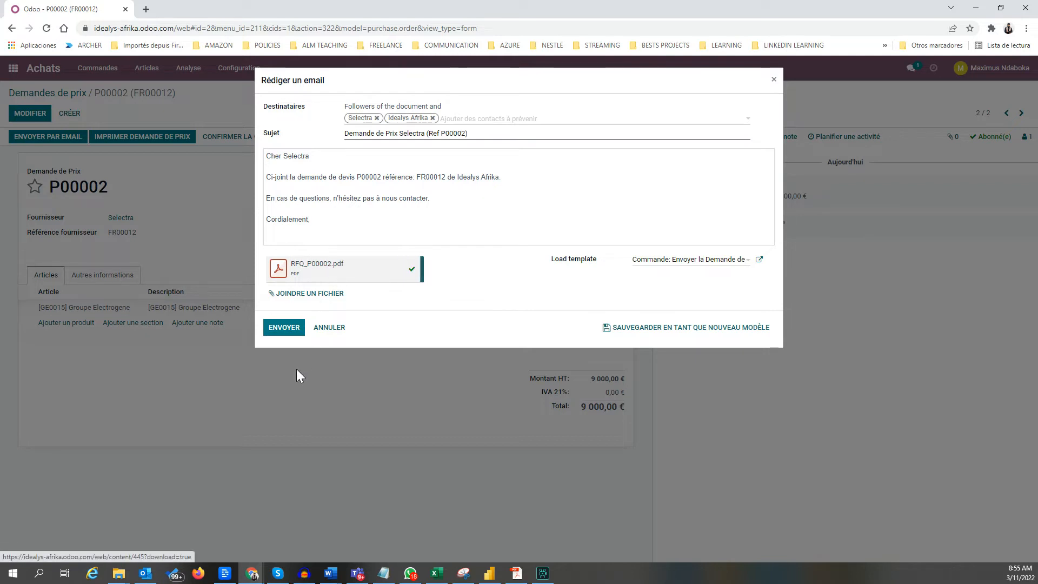
click(289, 330)
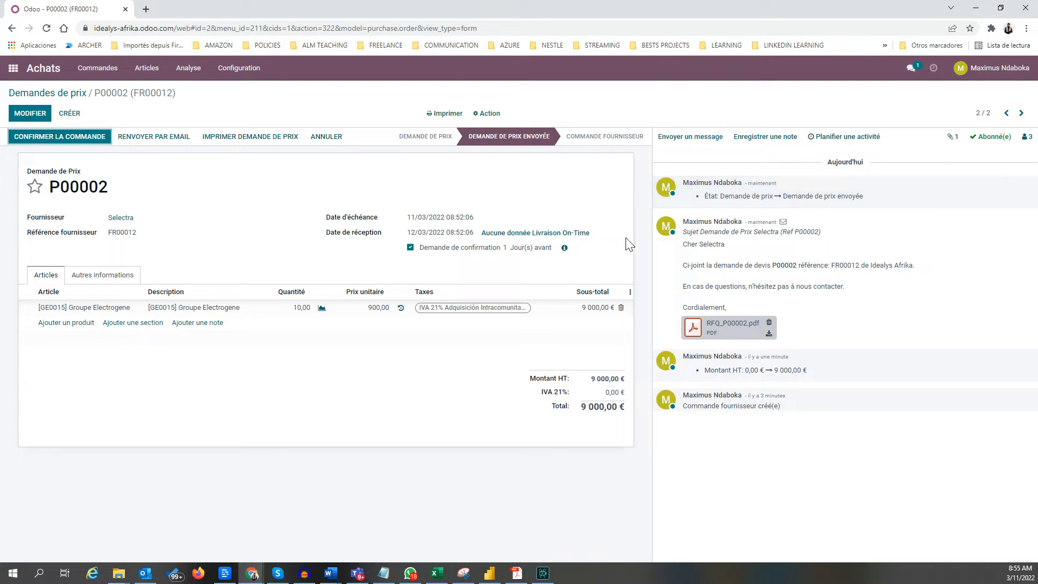
click(77, 143)
click(85, 139)
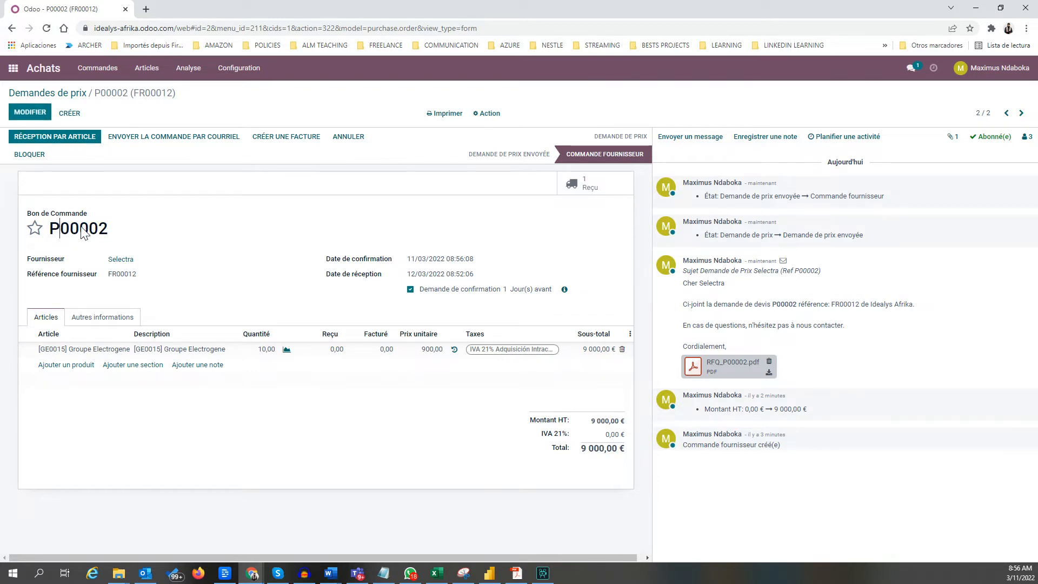
click(36, 115)
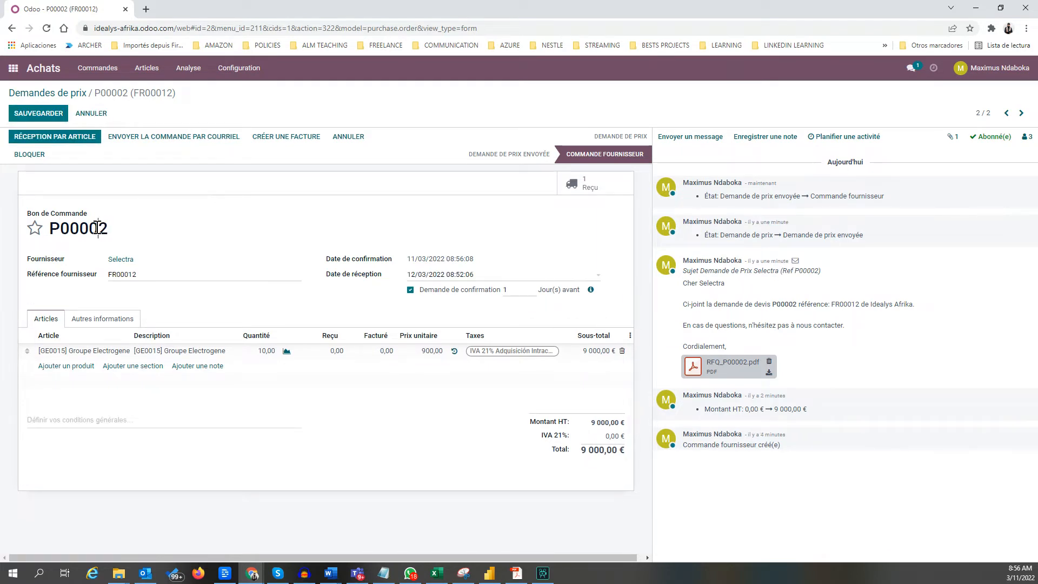
click(144, 273)
drag(61, 230, 128, 229)
click(120, 234)
click(47, 117)
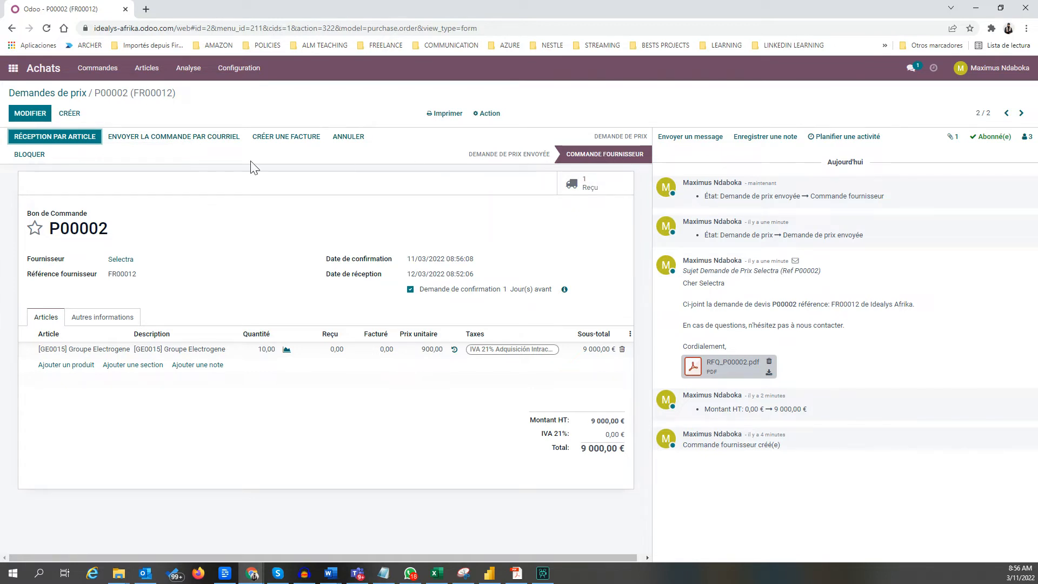
Send the confirmed purchase order by email to Selectra, adding Idealys Afrika as a recipient
click(180, 143)
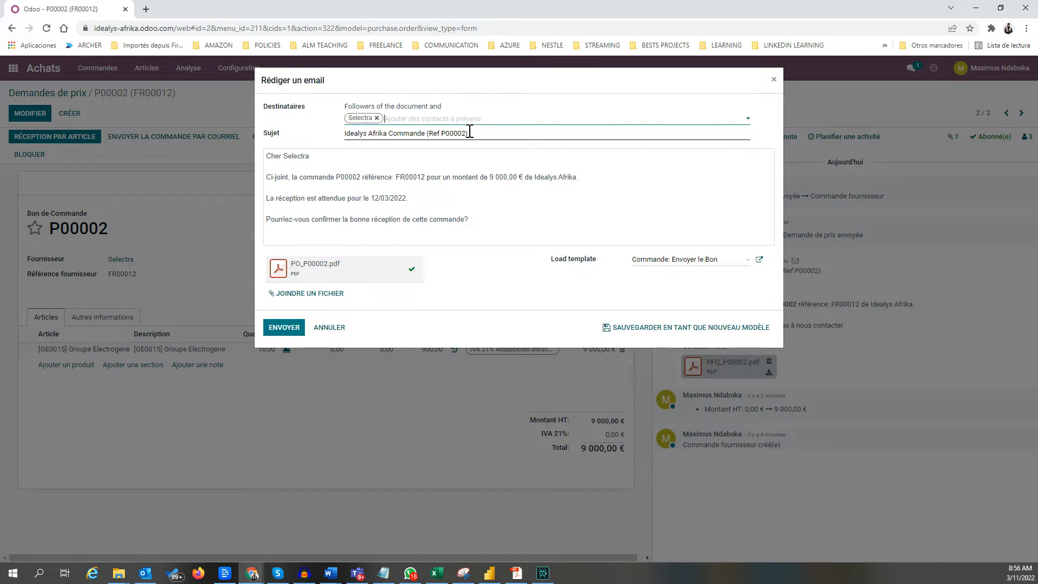
click(435, 121)
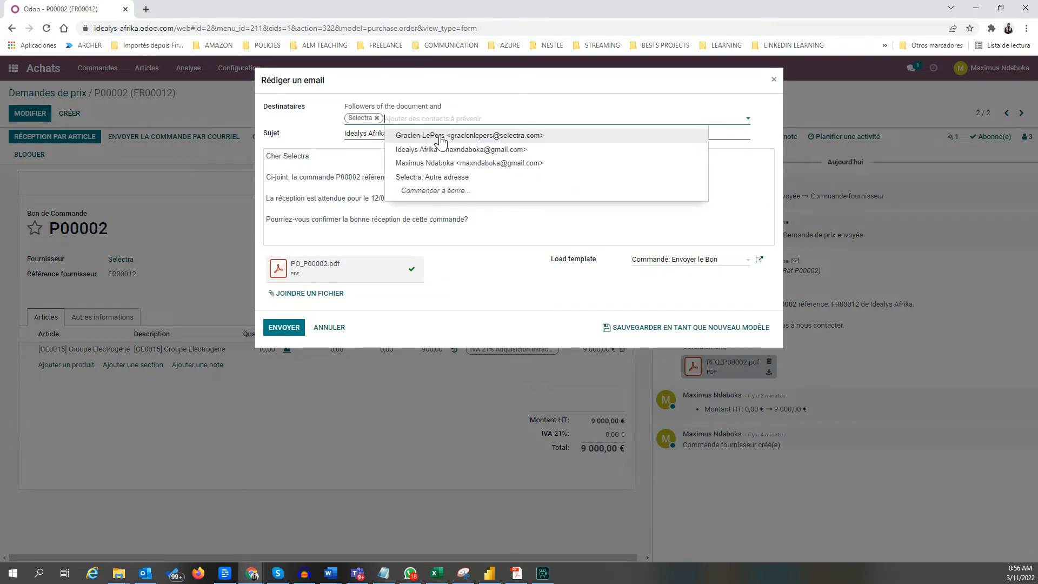
click(464, 157)
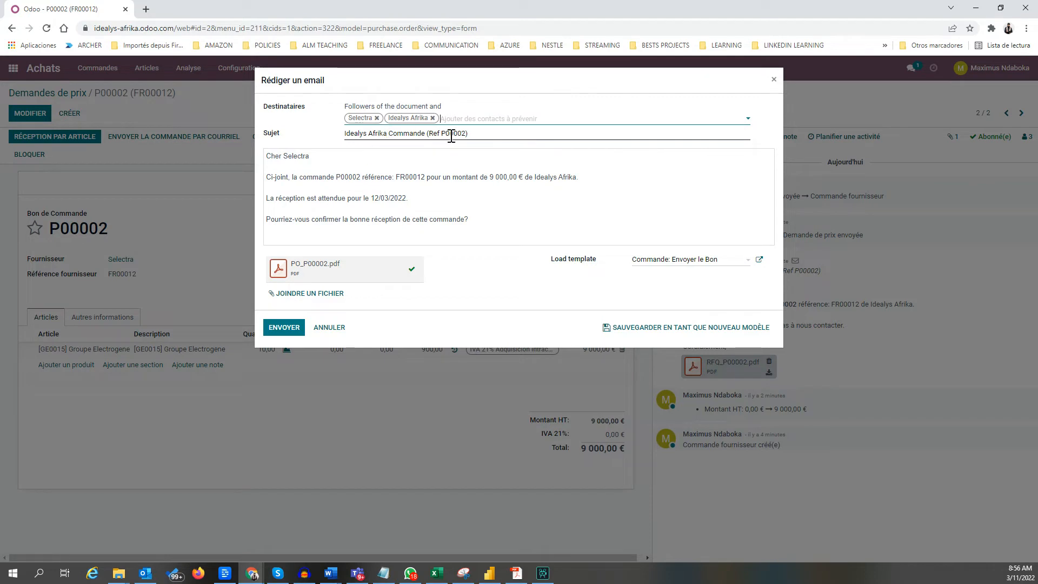
click(318, 176)
click(457, 171)
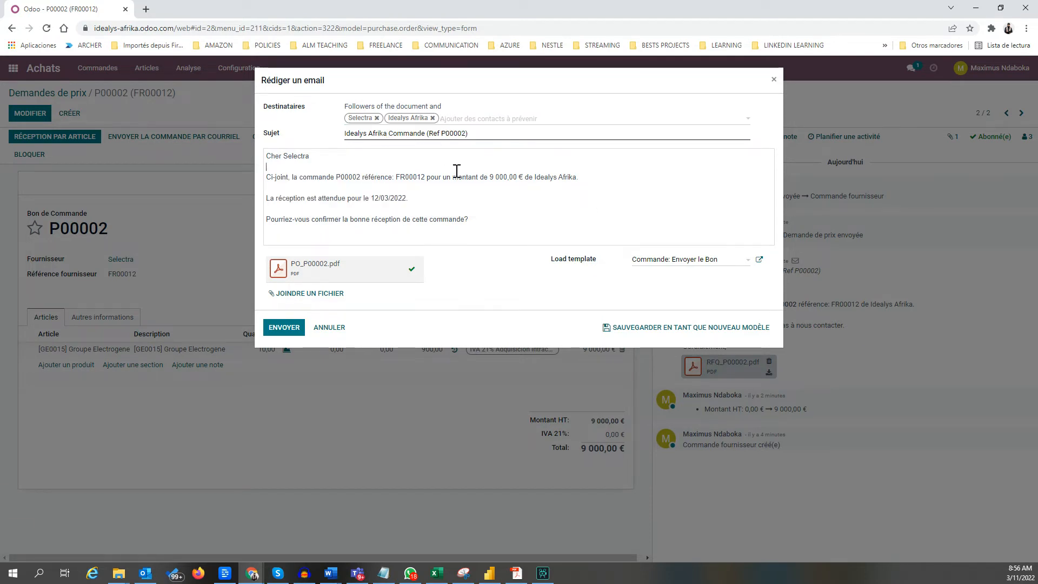
click(281, 327)
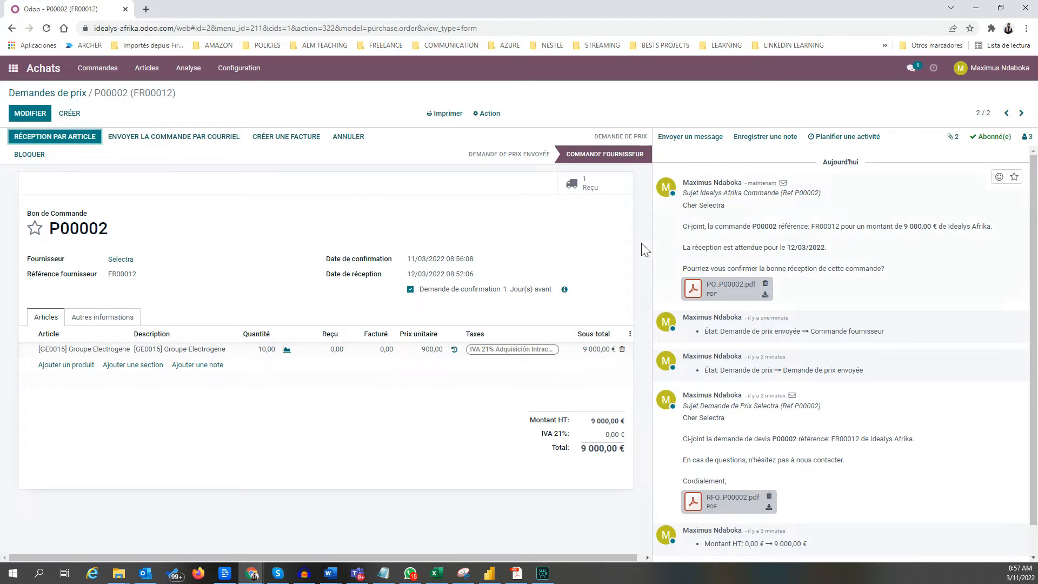
Open the Selectra order P00002 from the list of purchase orders
click(103, 70)
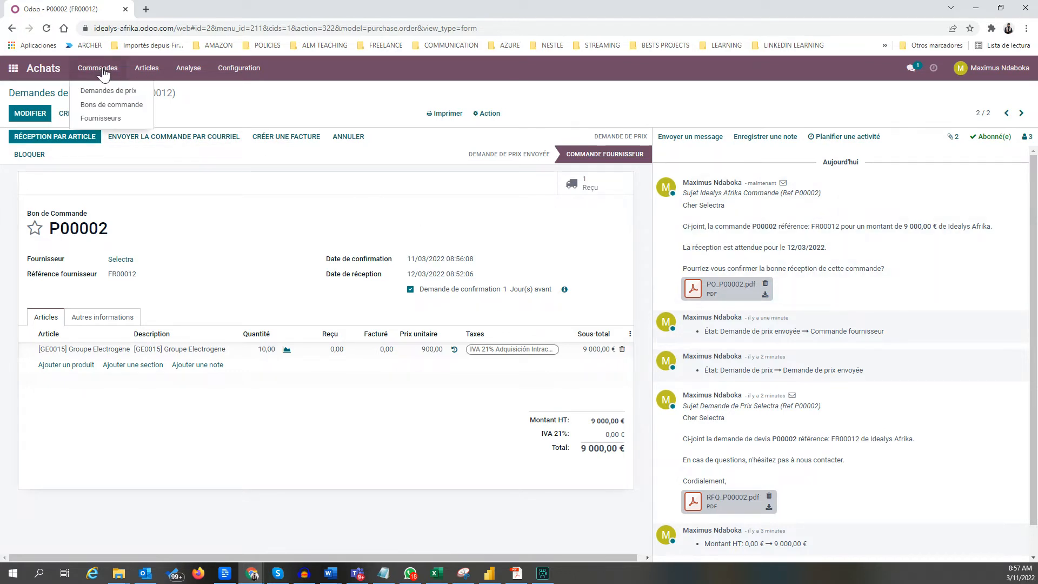
click(108, 111)
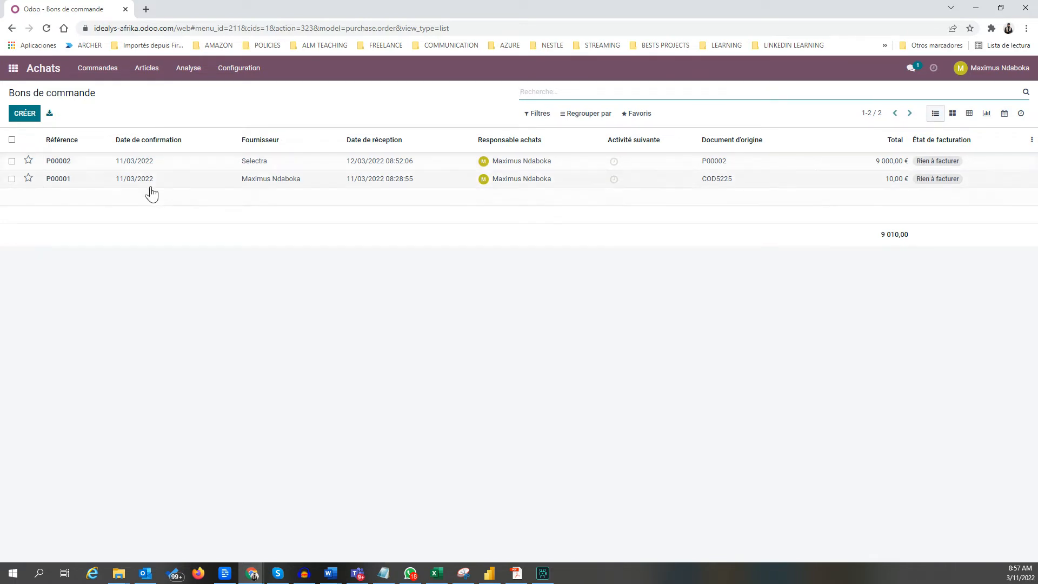
click(138, 162)
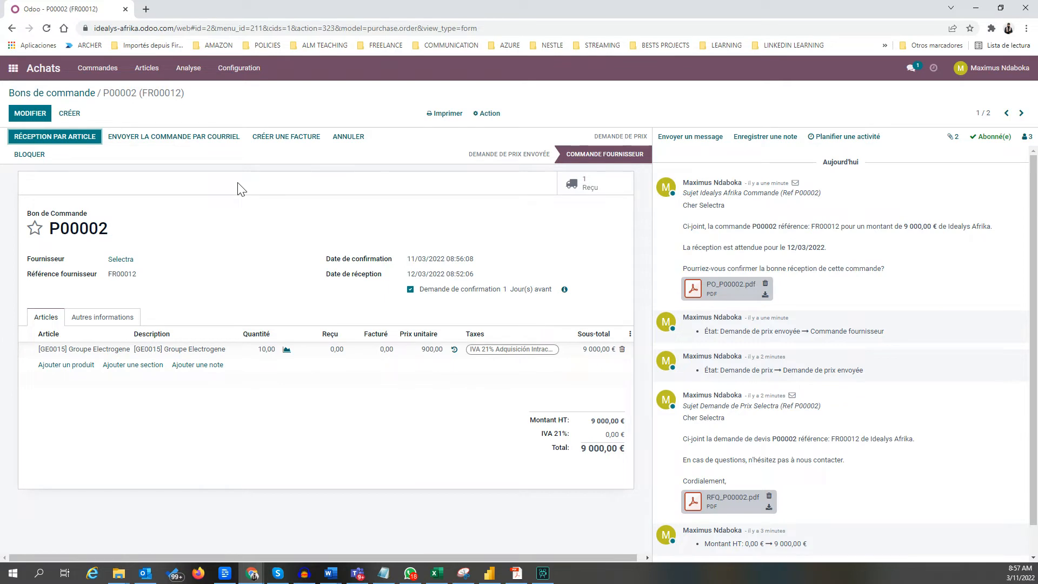
Open the order's article receipt and set the done quantity of Groupe Electrogene to 10
click(78, 141)
click(105, 71)
mouse_move(134, 72)
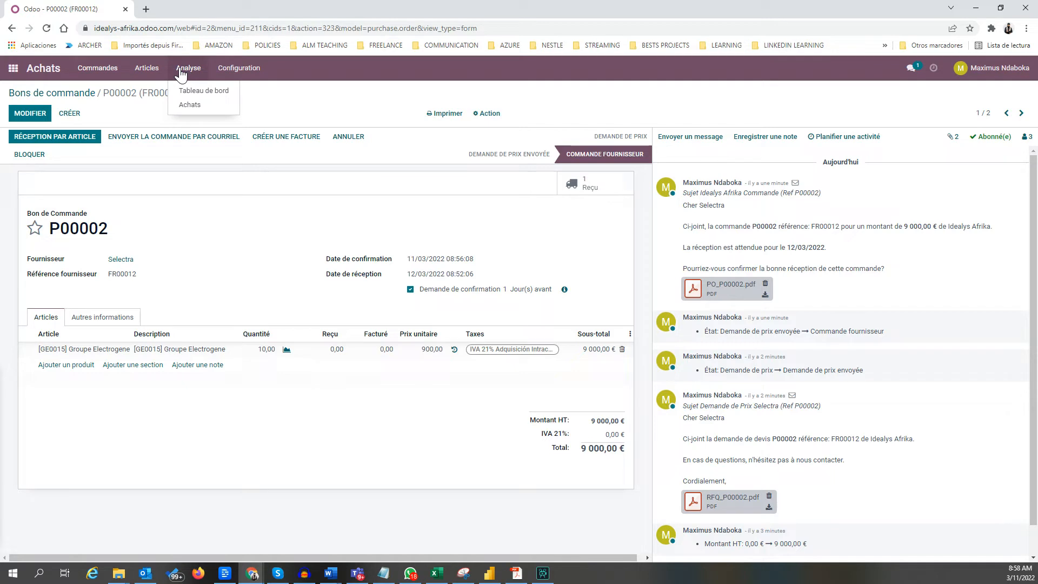
mouse_move(137, 74)
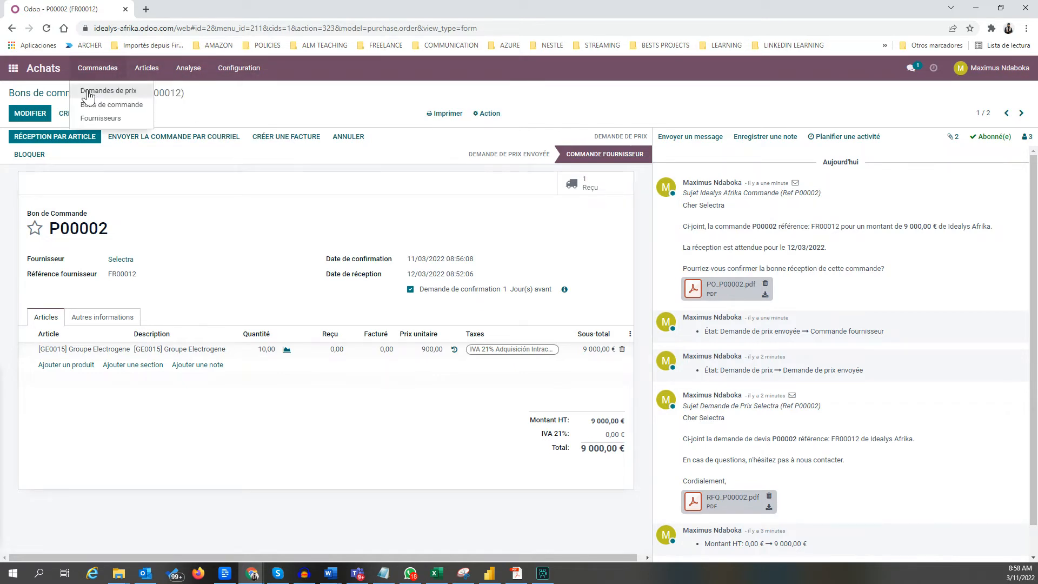
click(74, 142)
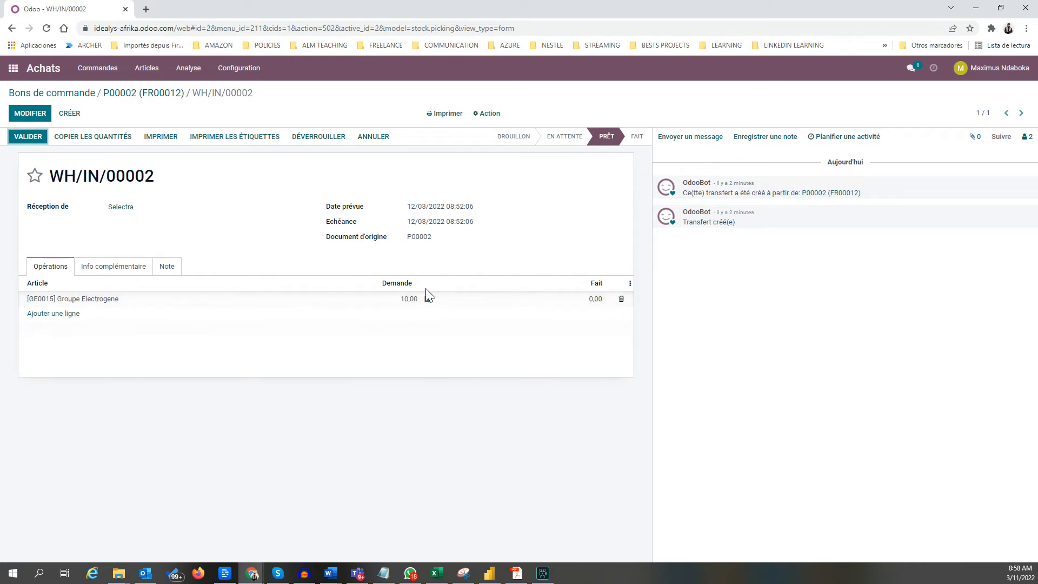
click(599, 299)
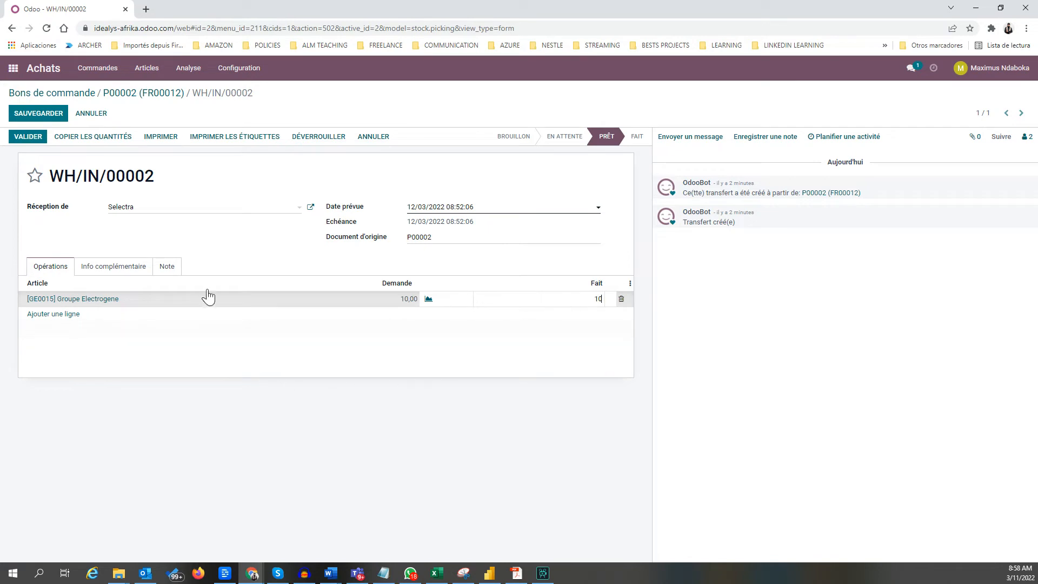
click(96, 230)
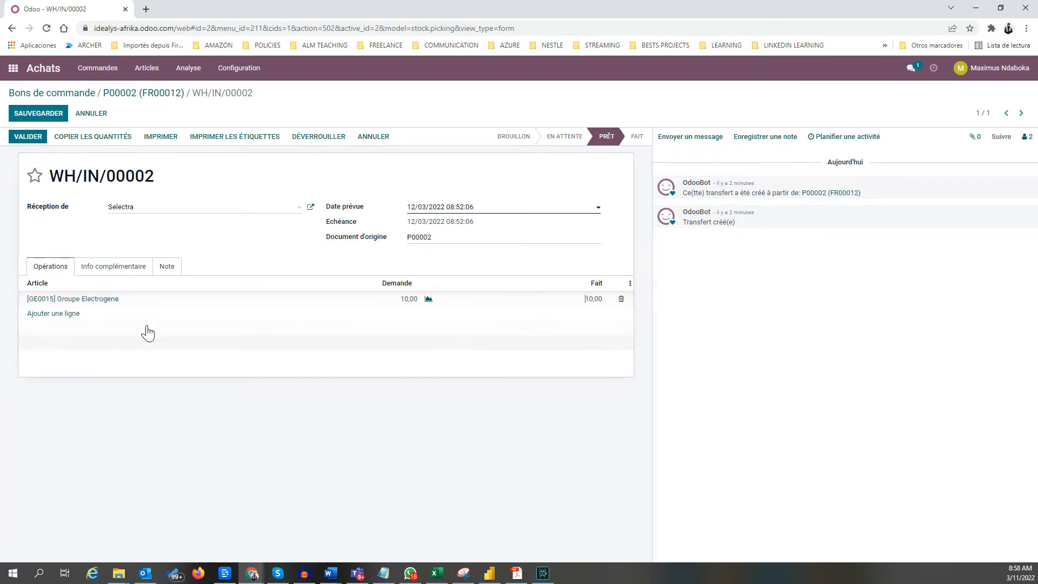
Assign the logged-in user as responsible for the receipt and add the note "Réception complète"
click(121, 269)
click(234, 314)
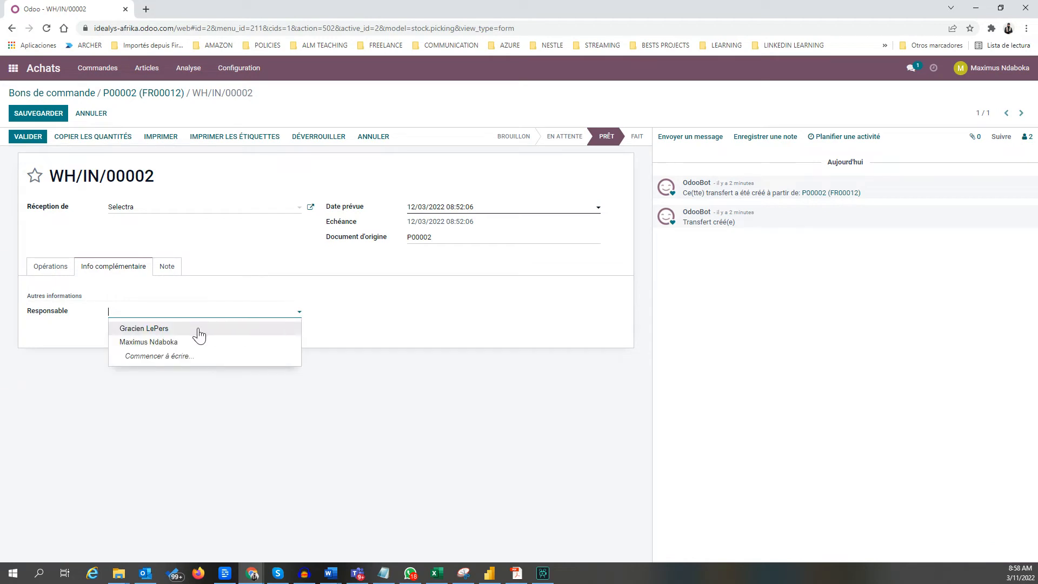
click(170, 343)
click(165, 267)
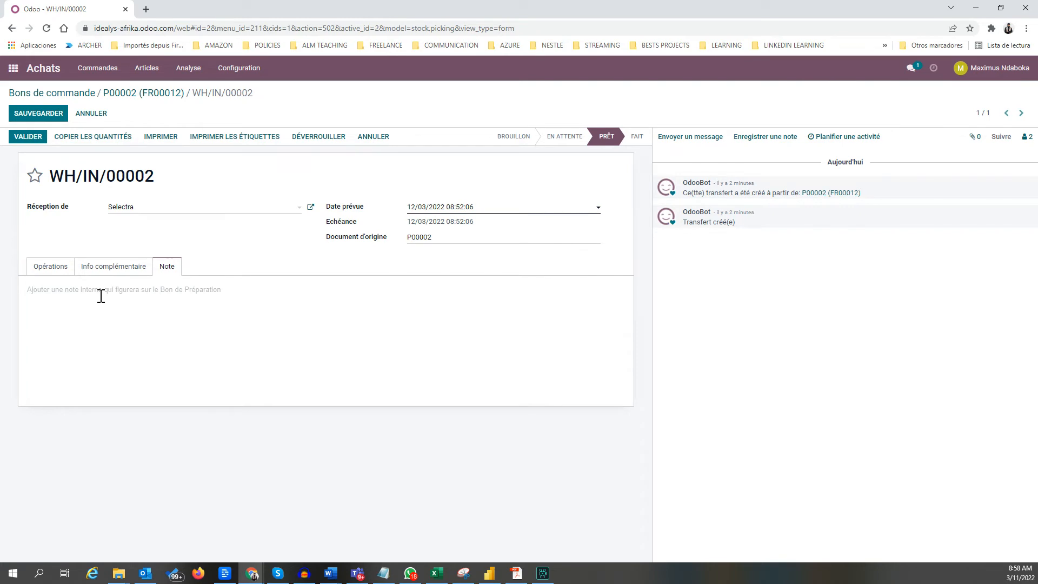
text(Réception complète)
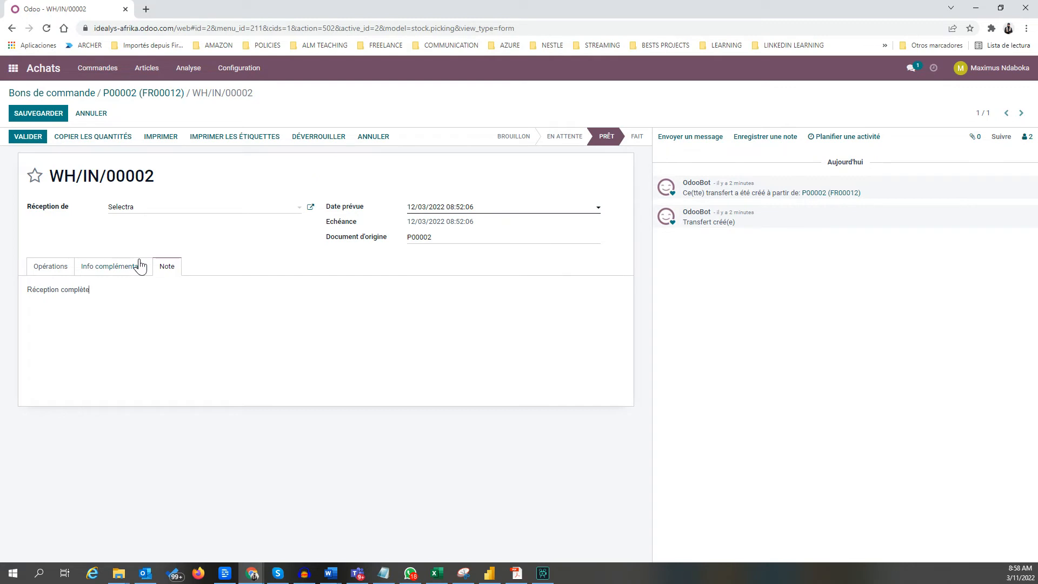
Recheck the receipt's entries, validate it, and show its operations
click(61, 268)
click(136, 268)
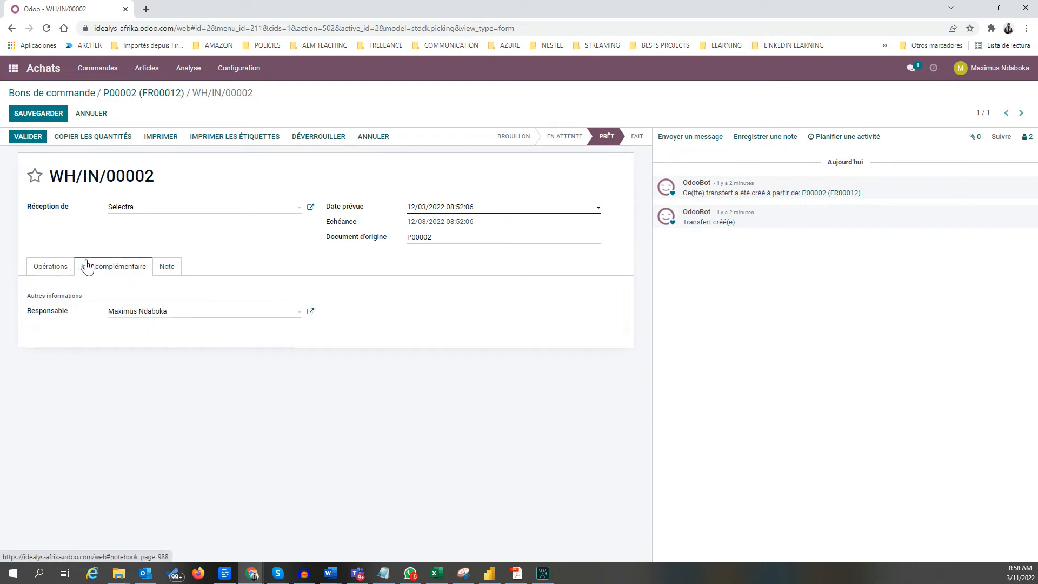
click(27, 137)
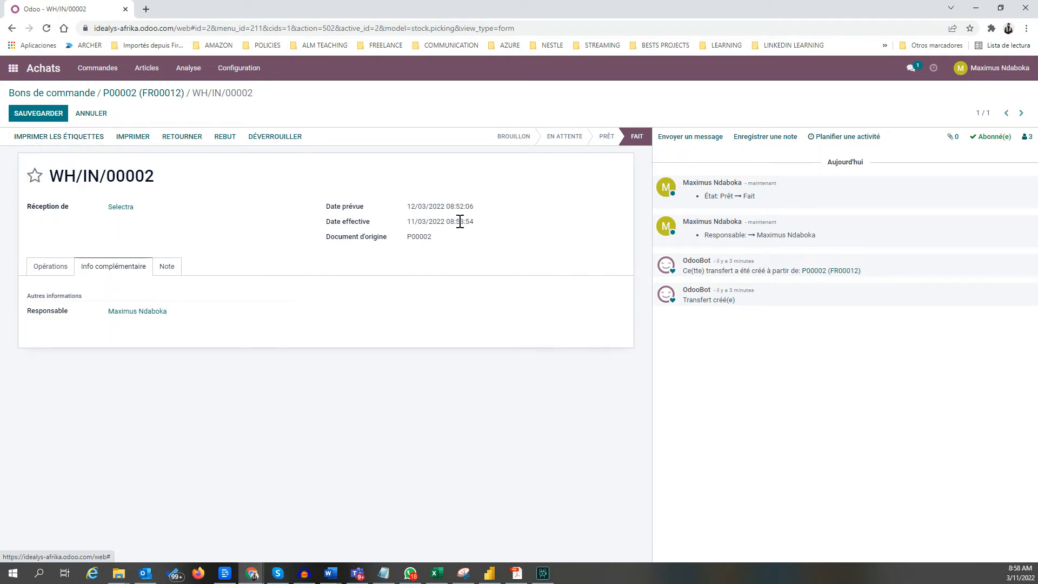
click(55, 268)
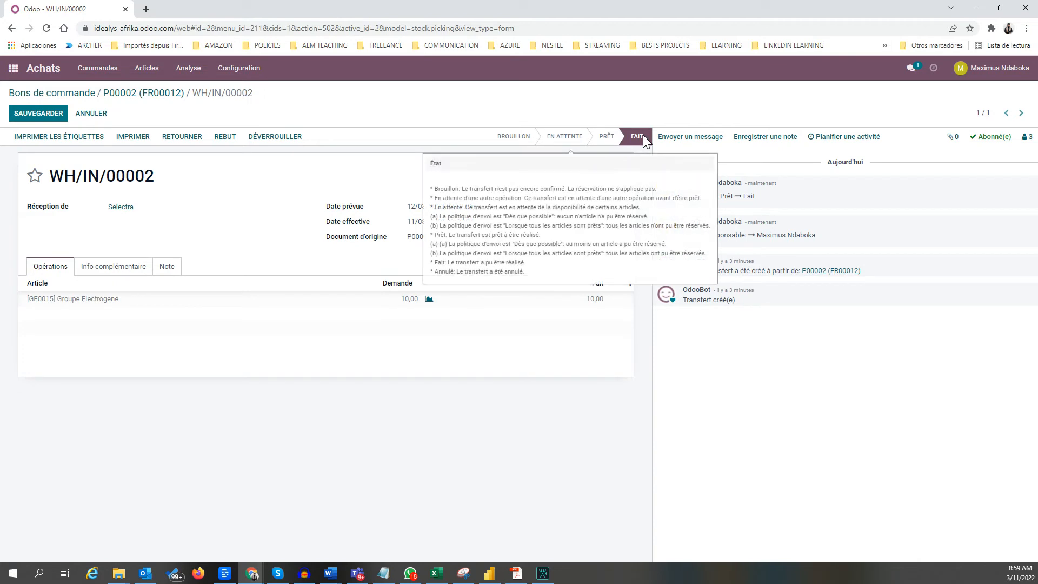
Print the receipt's labels for the transferred quantities in 2 x 7 with price format, saving the Light A4 document layout
click(79, 136)
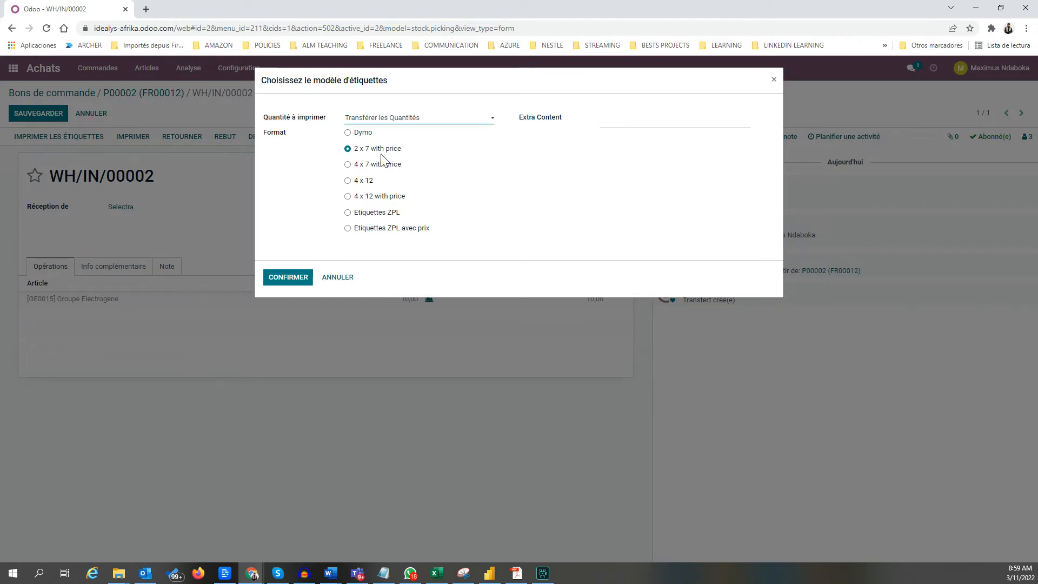
click(289, 278)
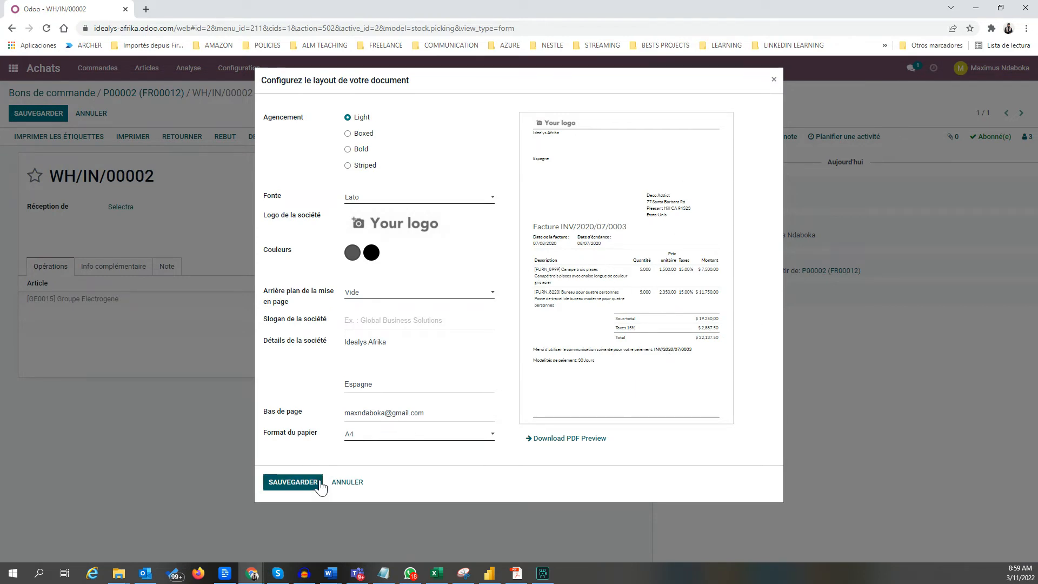
click(302, 484)
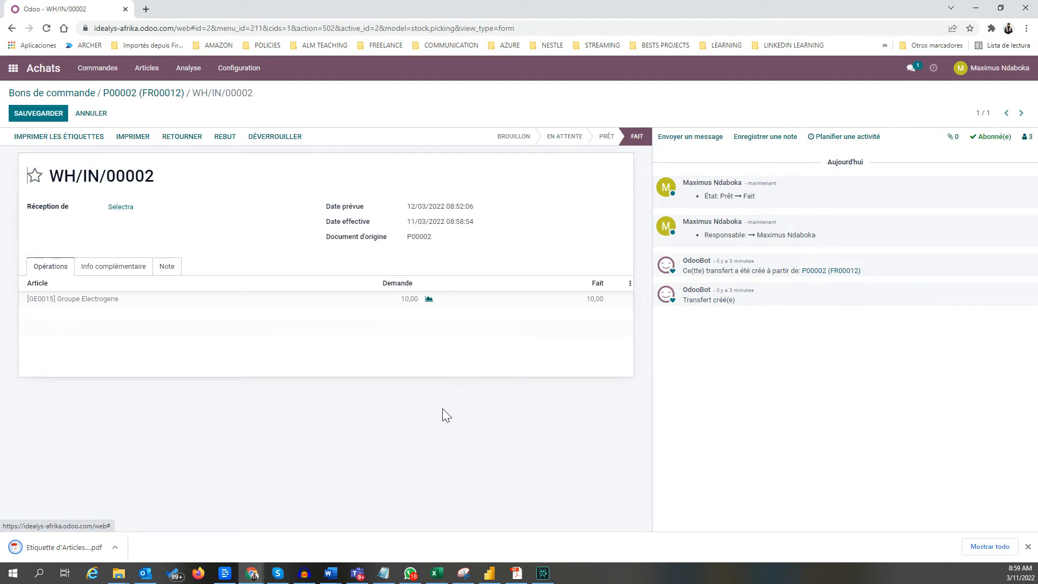
Open the downloaded label PDF, look through the Groupe Electrogene labels, and return to the receipt
click(57, 548)
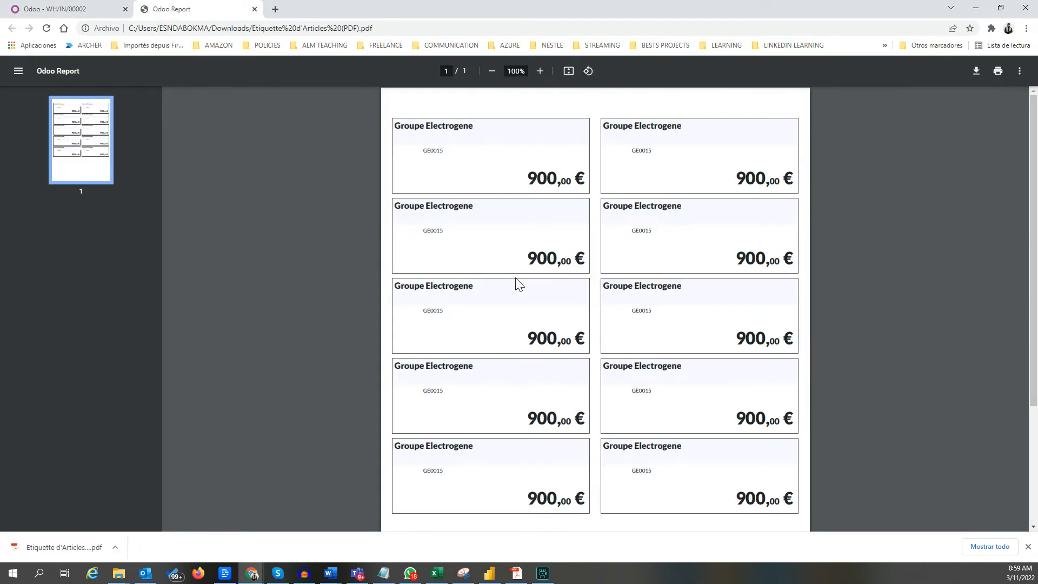
scroll(575, 315, down, 2)
scroll(575, 318, up, 2)
scroll(572, 290, down, 3)
scroll(587, 276, up, 3)
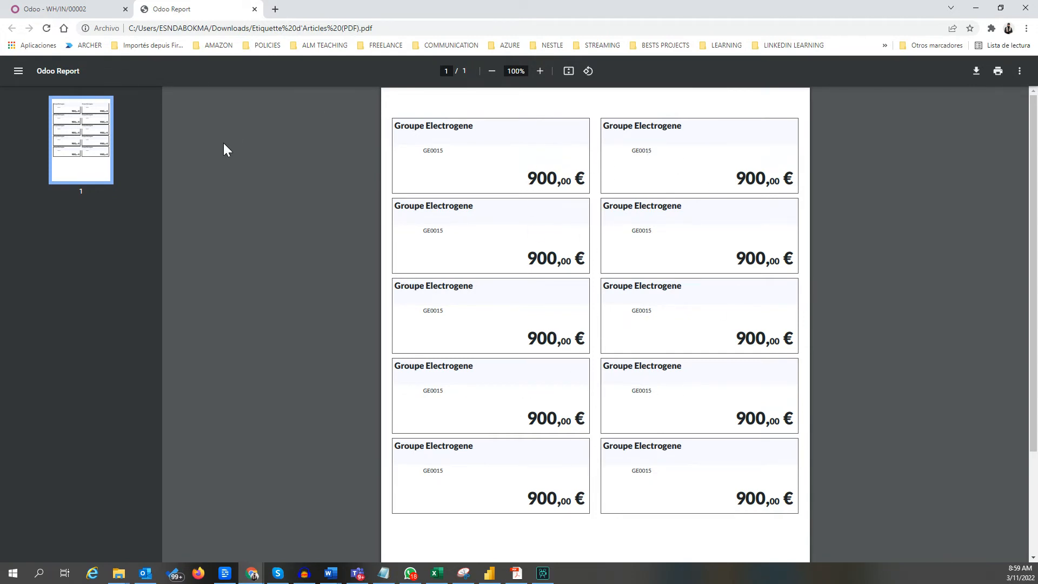
click(44, 12)
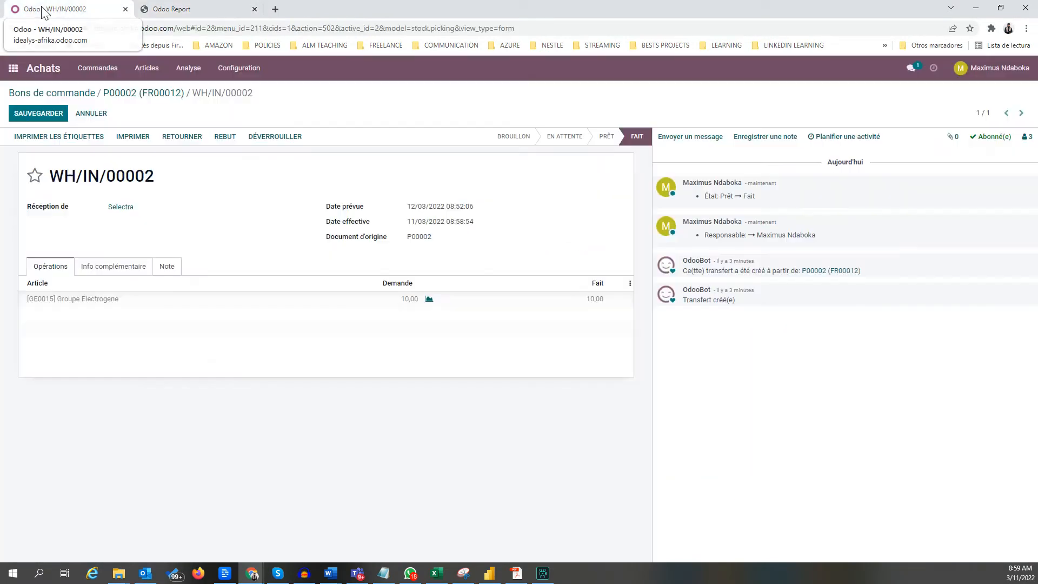
Check the receipt's additional information and note, and save the receipt
click(136, 267)
click(168, 268)
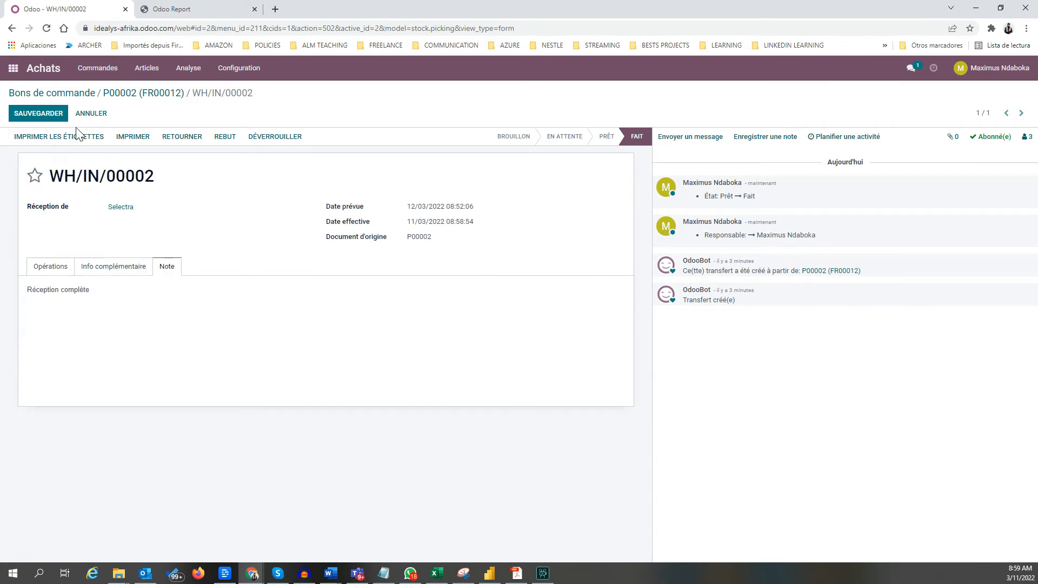
click(39, 113)
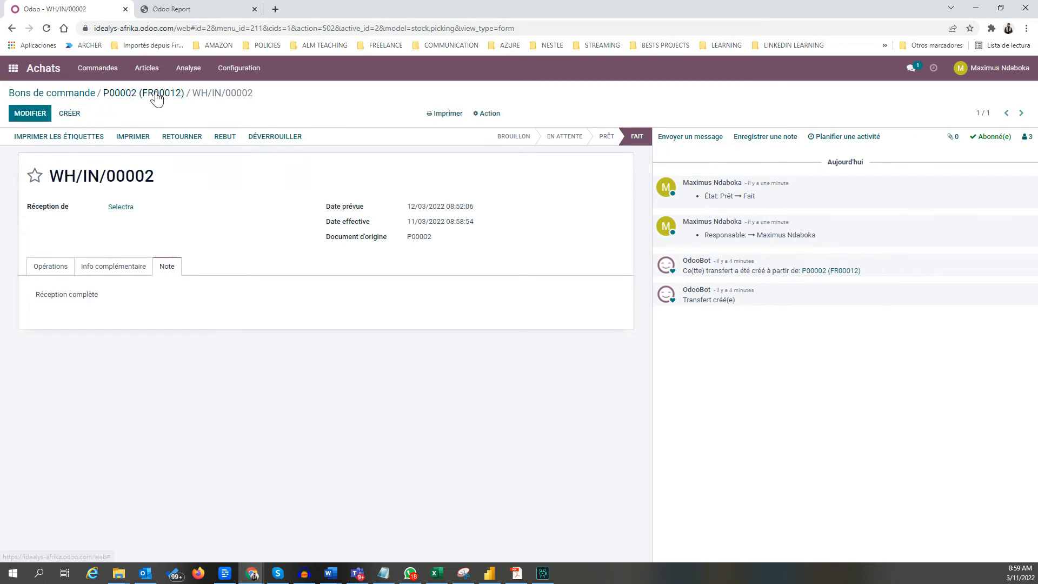
mouse_move(201, 93)
mouse_down()
mouse_move(262, 101)
mouse_move(213, 92)
mouse_up()
click(191, 97)
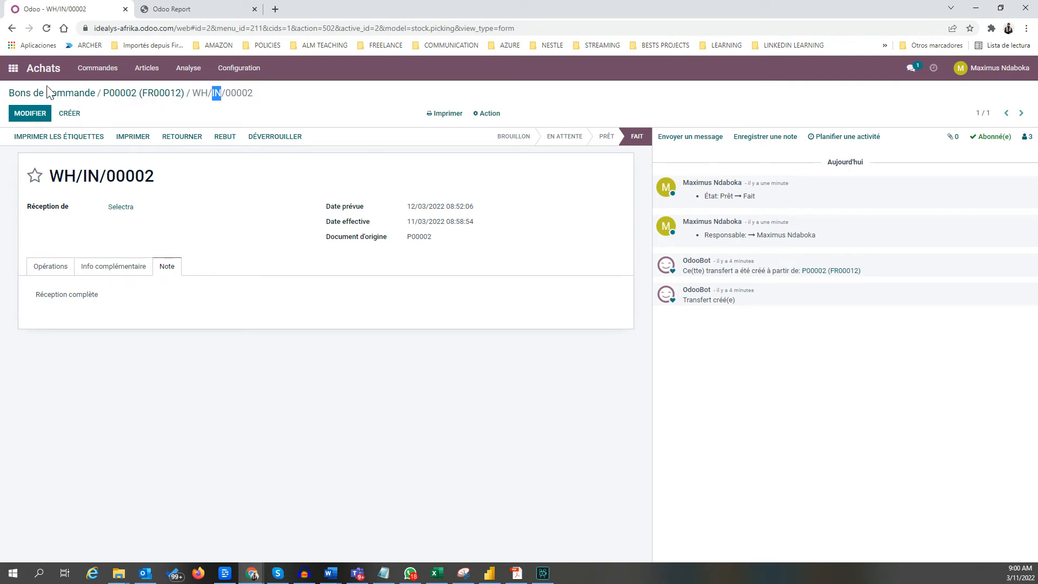
Open the Groupe Electrogene product record and review its sales, purchase, stock and accounting details
click(147, 68)
click(151, 102)
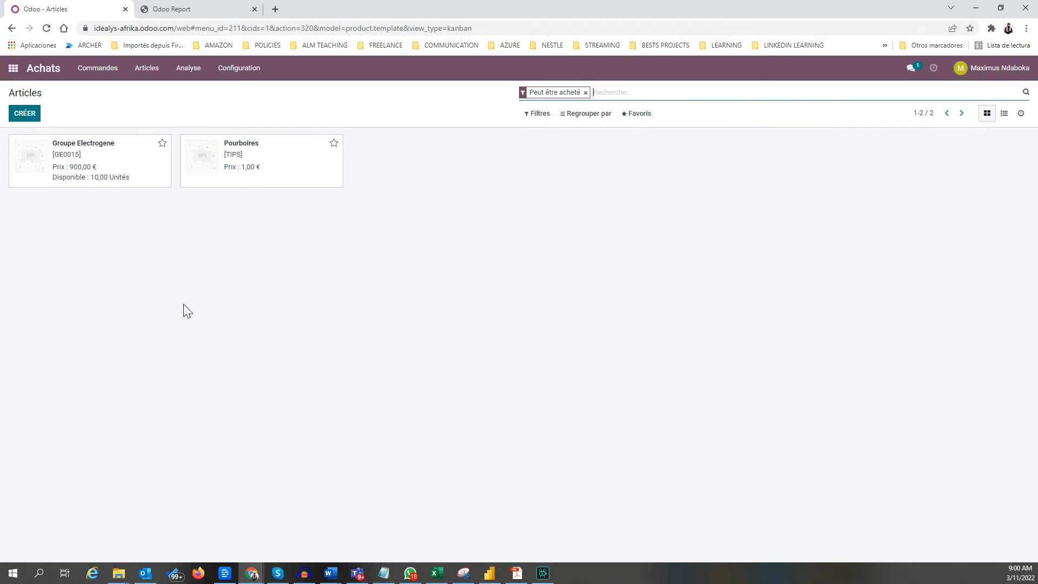
click(111, 164)
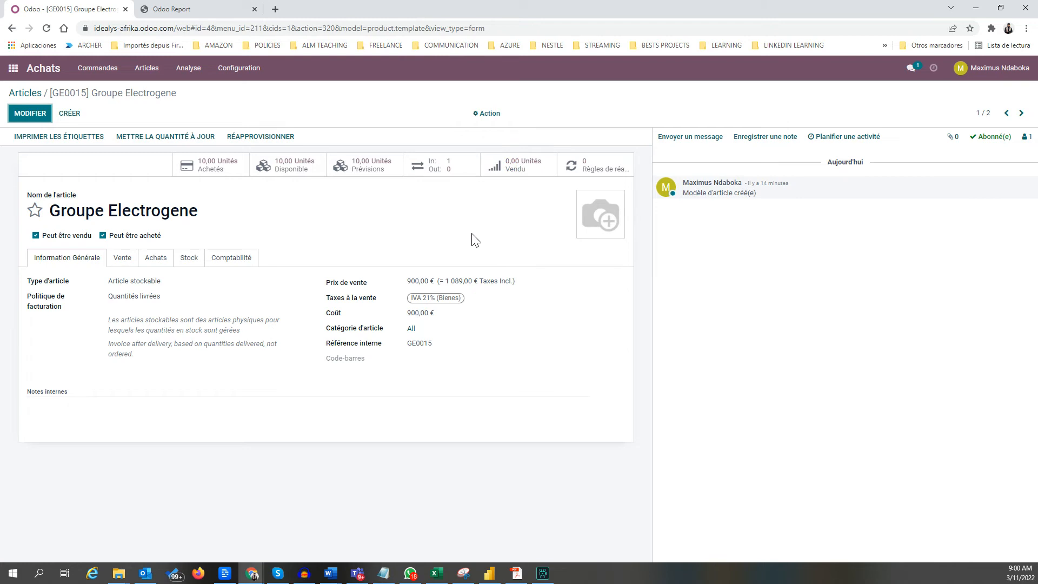
click(134, 261)
click(162, 262)
click(196, 261)
click(238, 263)
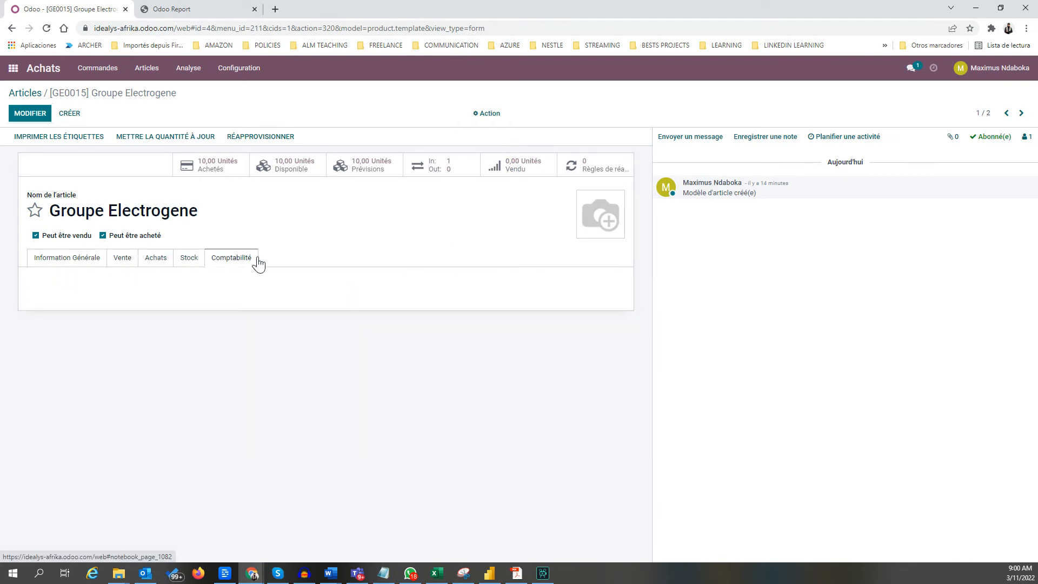
click(193, 260)
click(243, 262)
View the product's purchase analysis as a pie chart and as a bar chart, and return to the product
click(211, 170)
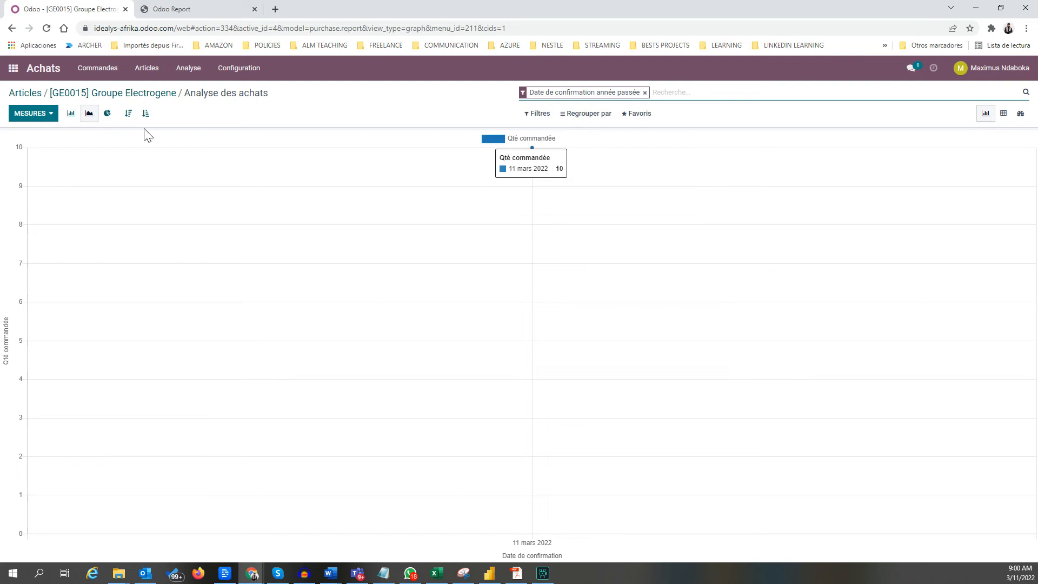
click(107, 113)
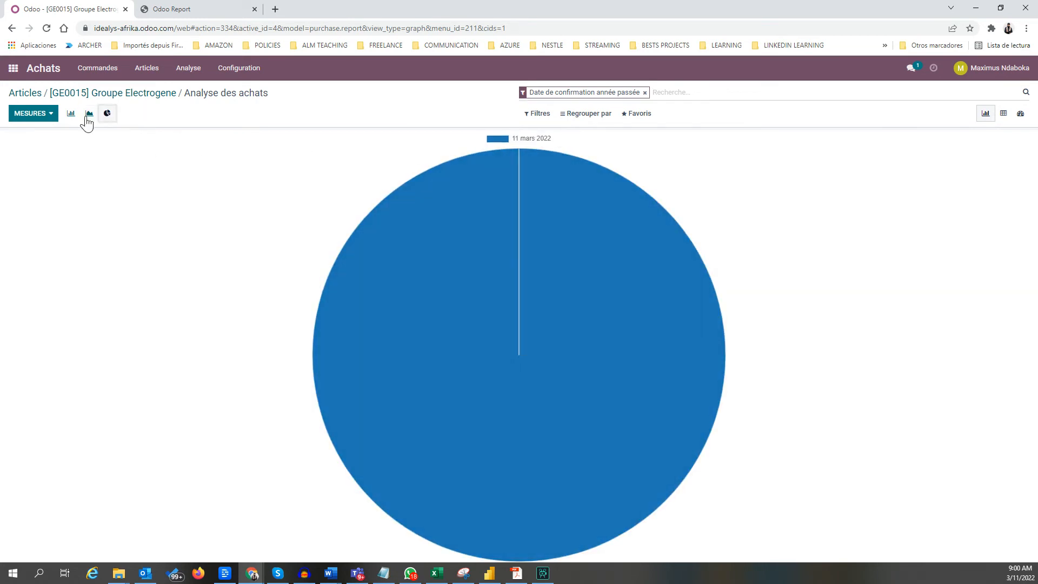
click(71, 113)
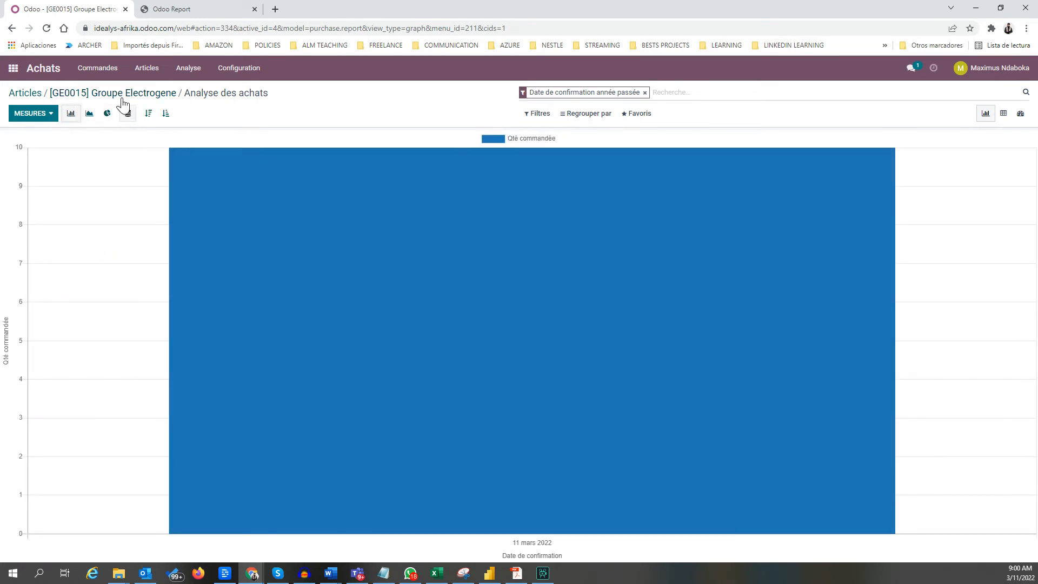
click(172, 92)
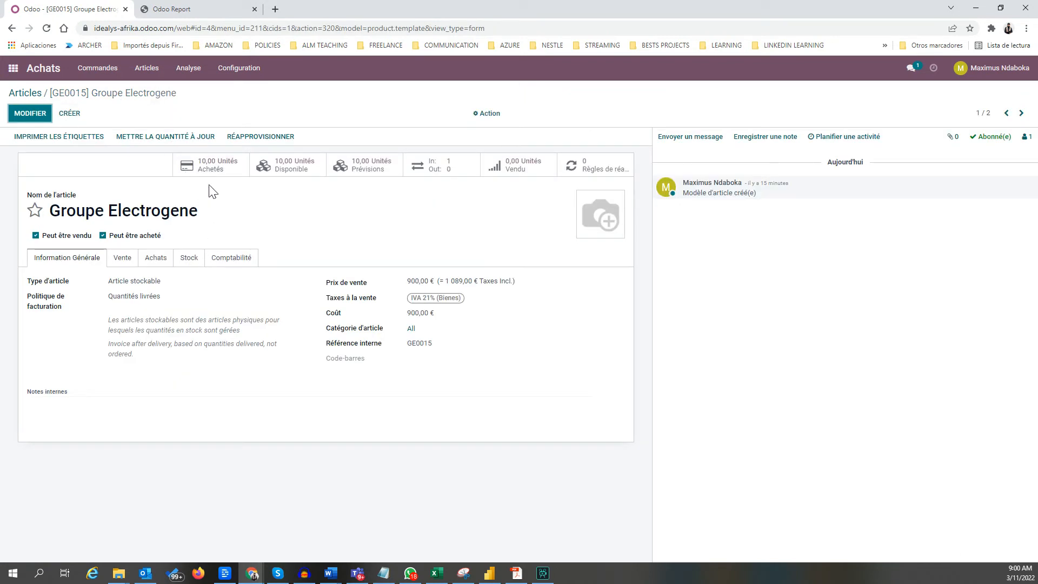
Examine the product's available stock and its movement history, and return to the product record
click(295, 166)
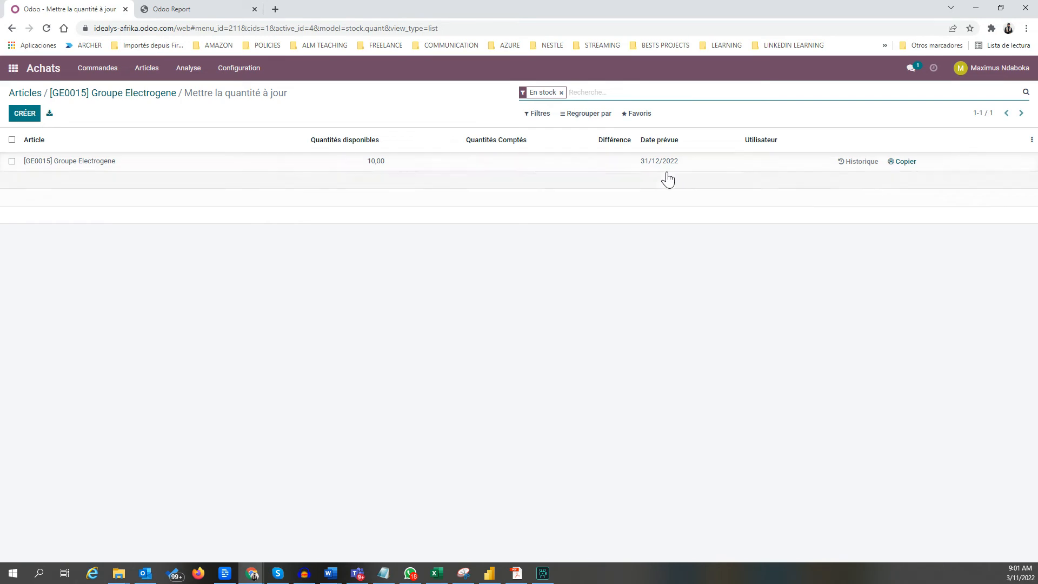
click(862, 162)
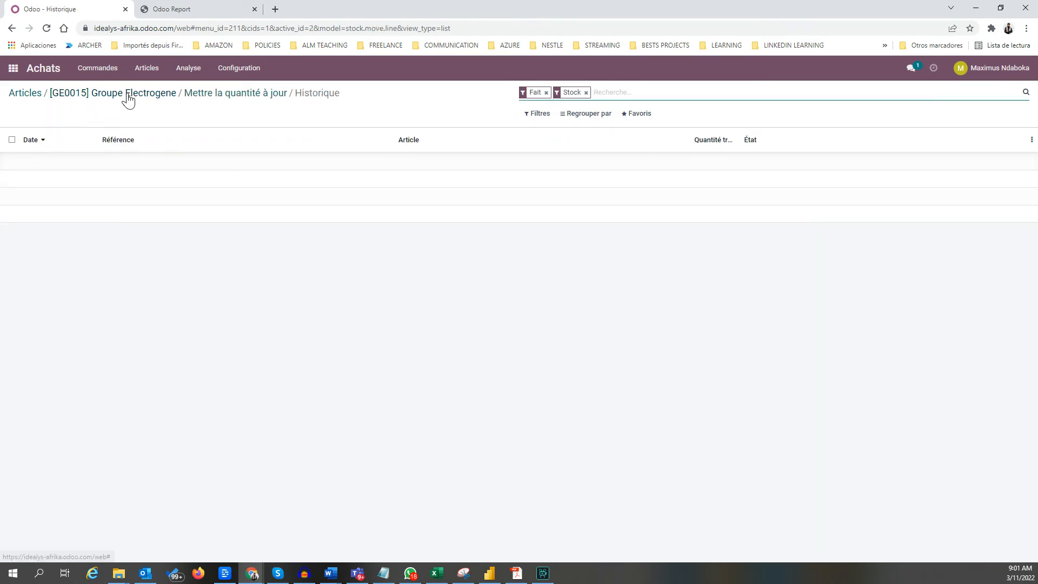
click(128, 97)
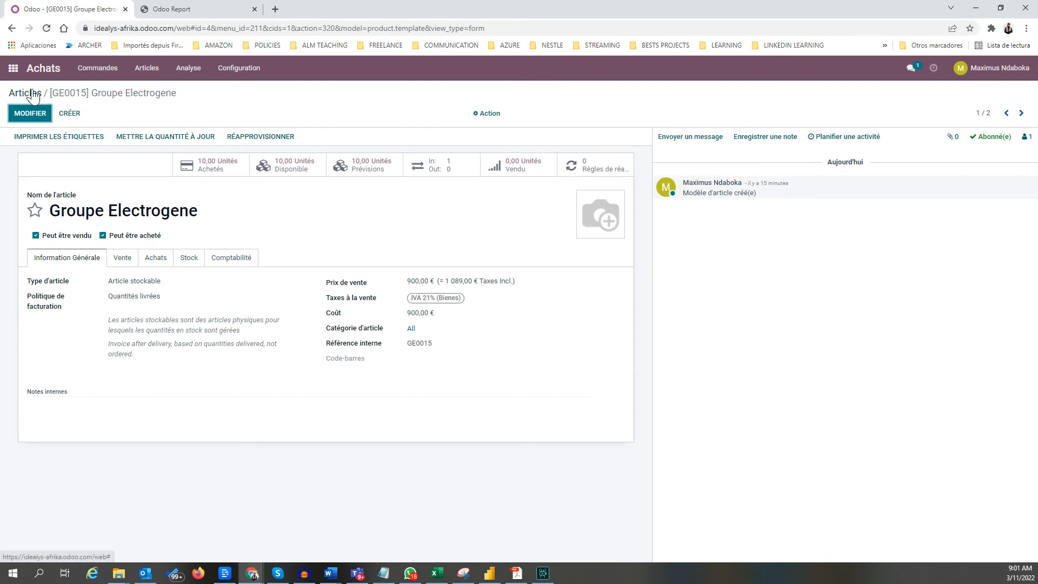
Open Selectra's purchase order P00002 from the purchase orders list and create a vendor bill from it
click(92, 72)
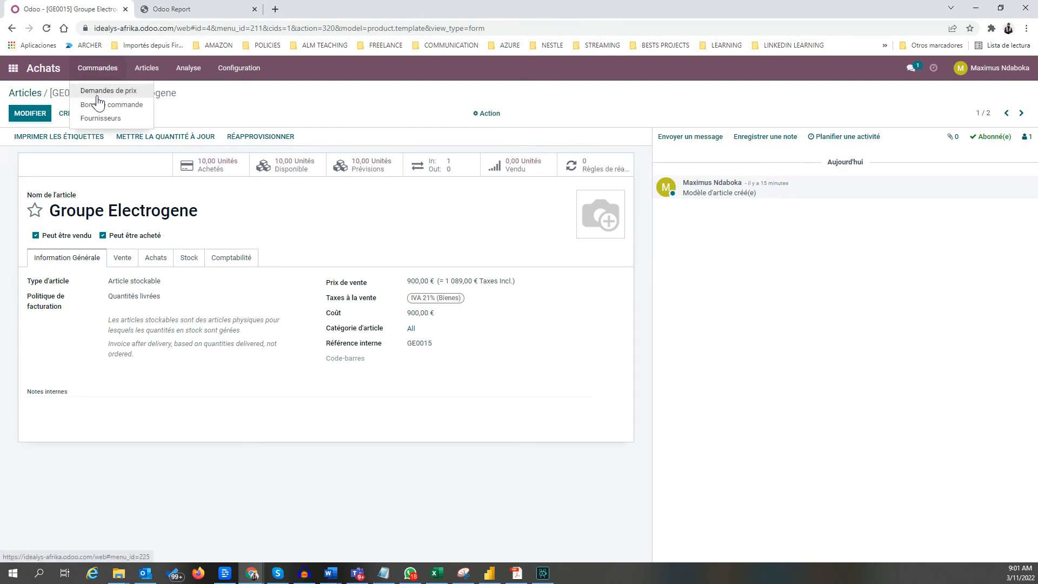
click(104, 115)
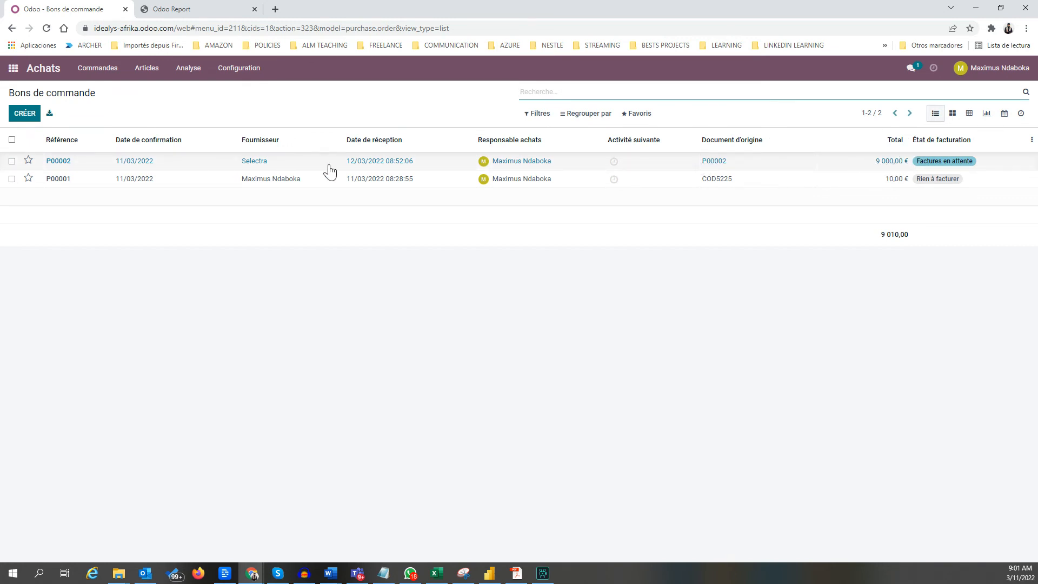
click(929, 163)
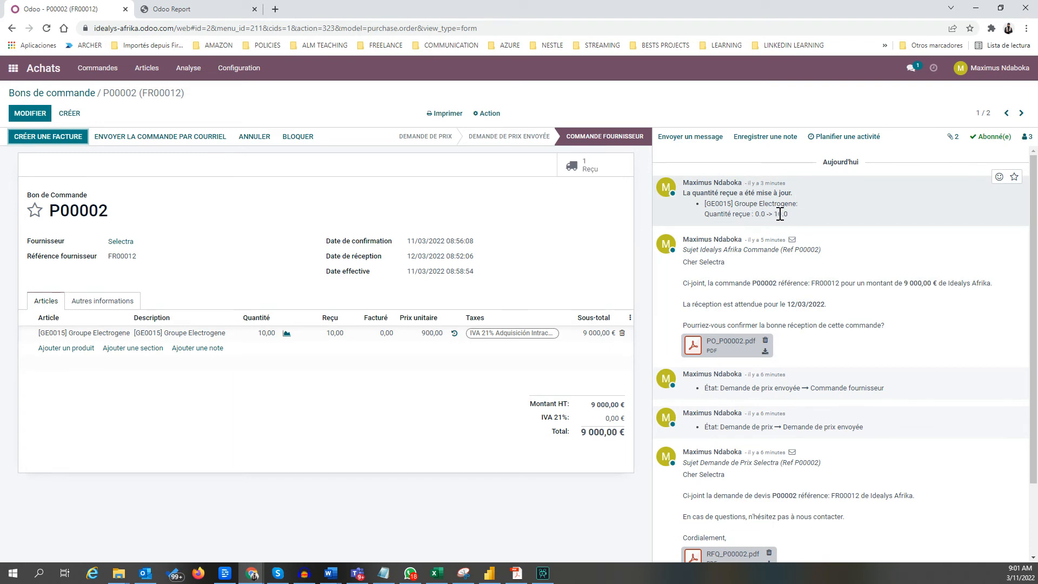
scroll(811, 296, down, 2)
scroll(814, 278, up, 2)
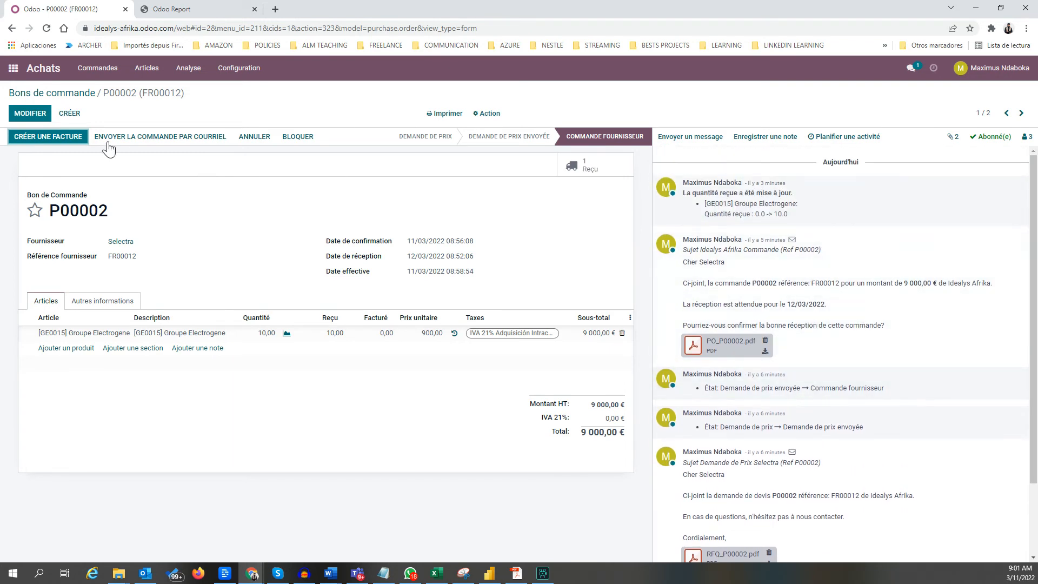
click(59, 141)
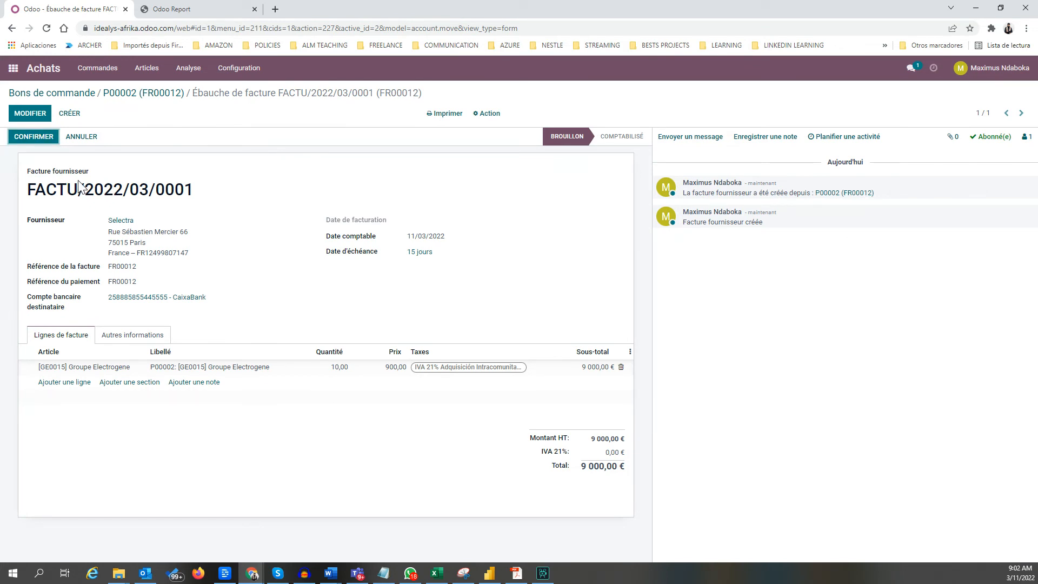
Review the draft vendor bill's number, tax and total amounts, and its other information
drag(28, 189, 211, 191)
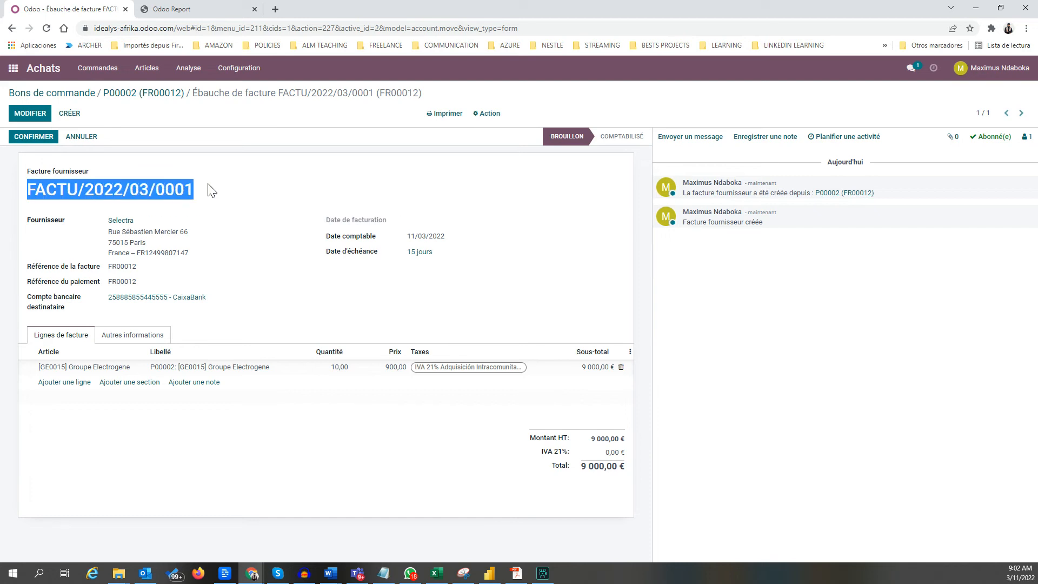
click(178, 197)
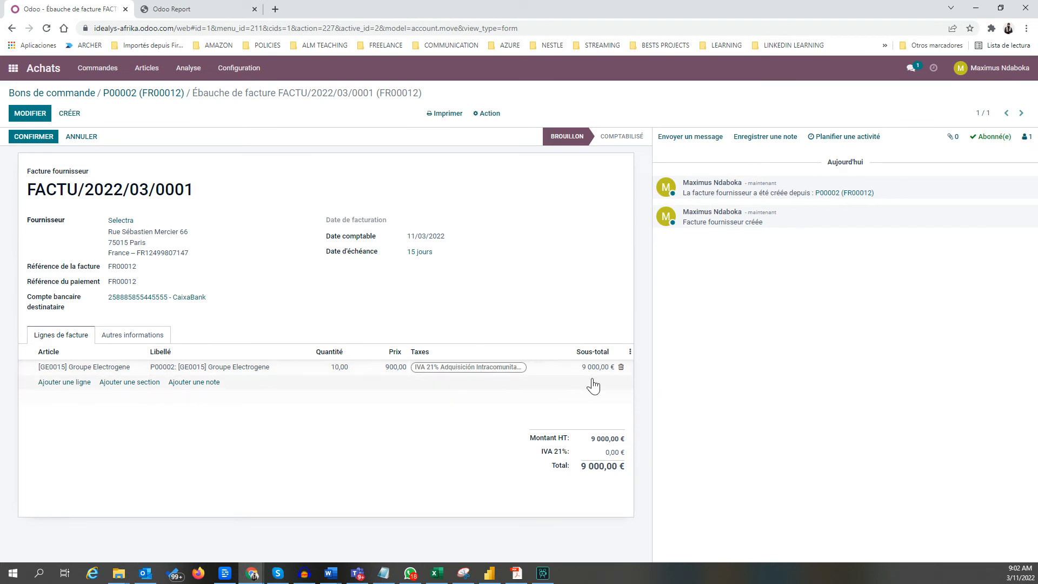
drag(602, 452, 627, 450)
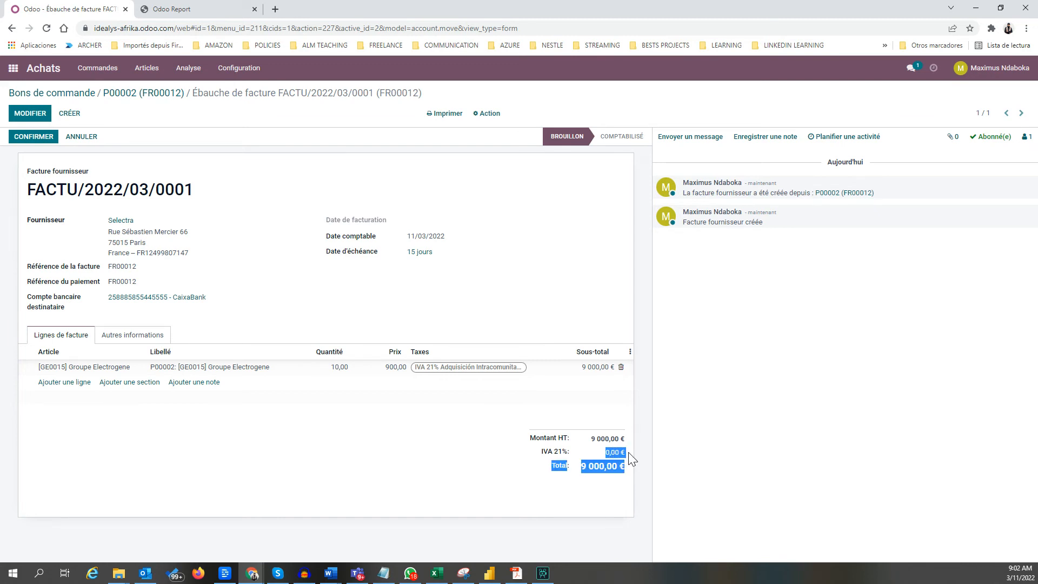
click(130, 348)
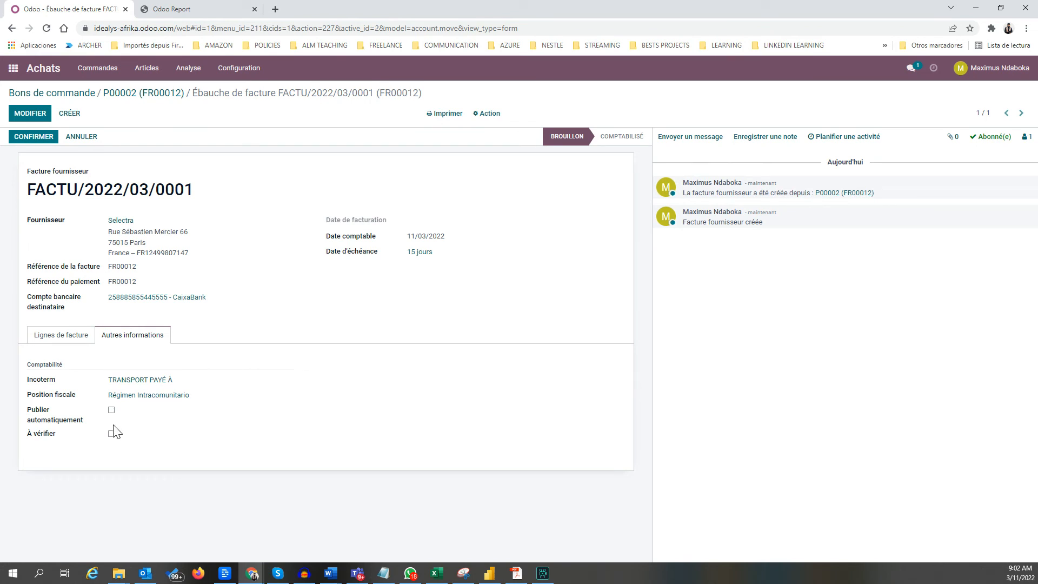
click(68, 338)
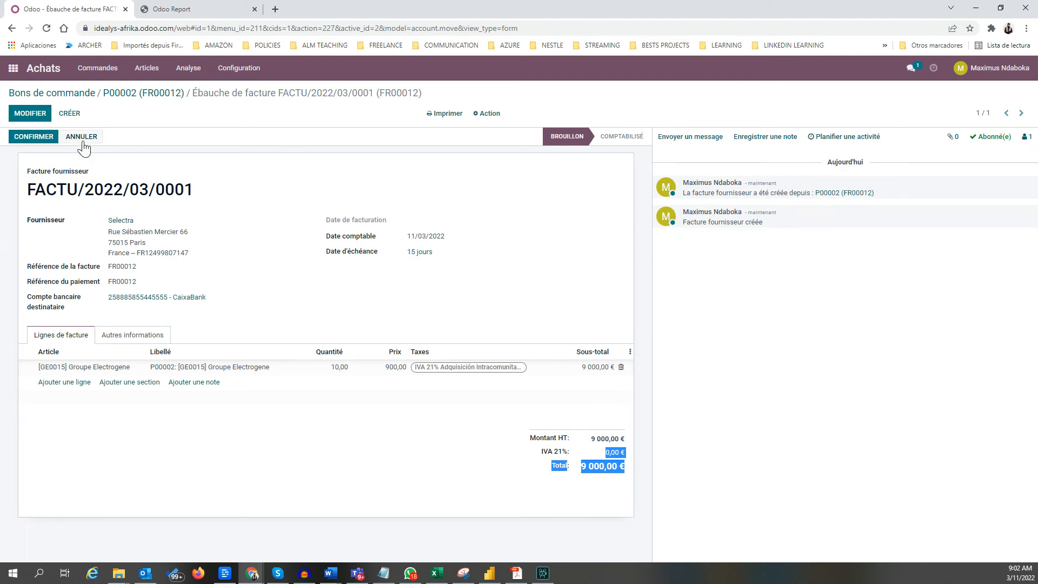
Set the vendor bill's invoice date to 11/03/2022 and confirm the bill
click(30, 138)
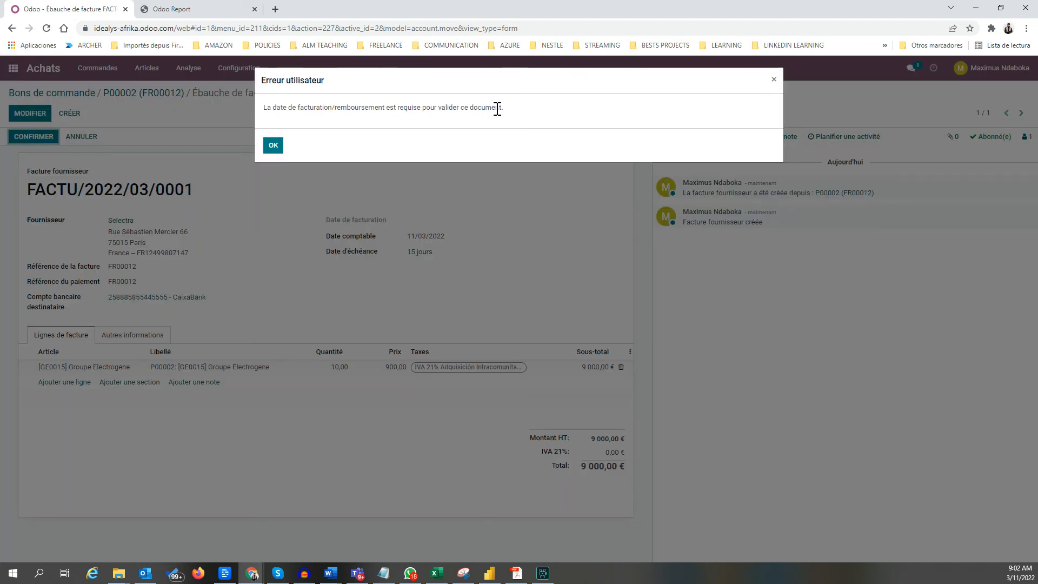
click(274, 146)
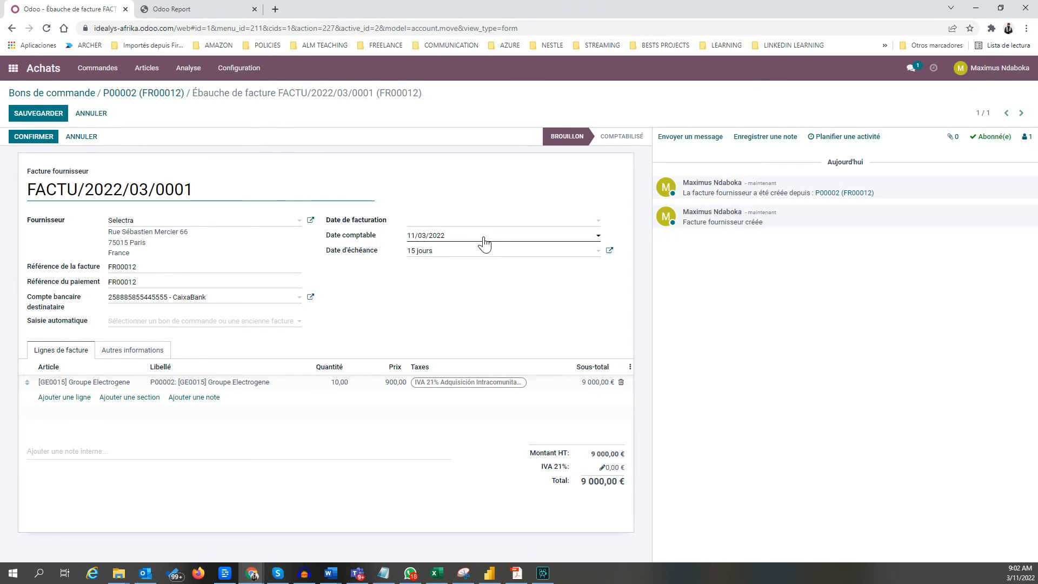
click(498, 224)
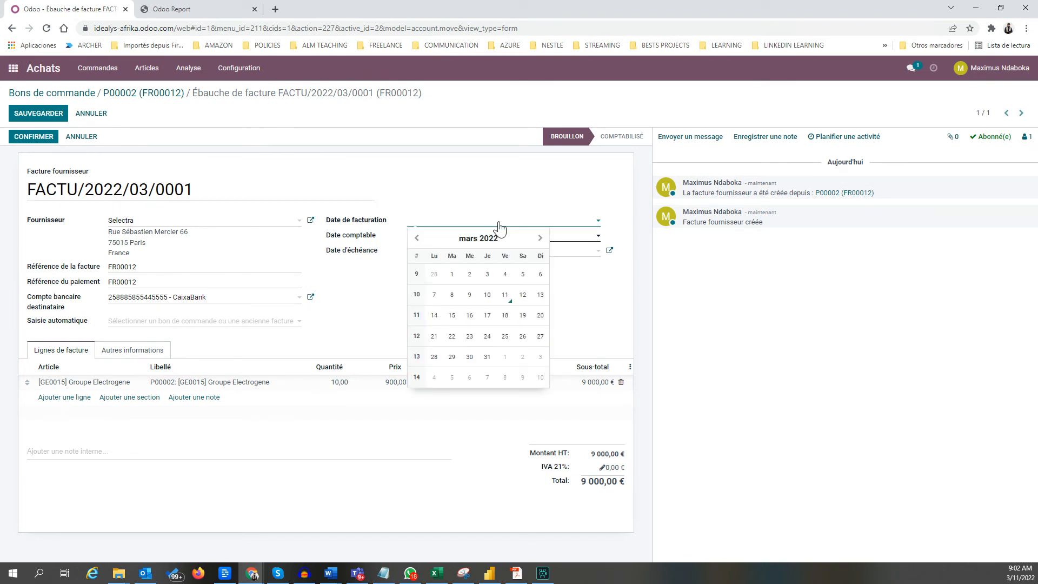
click(505, 294)
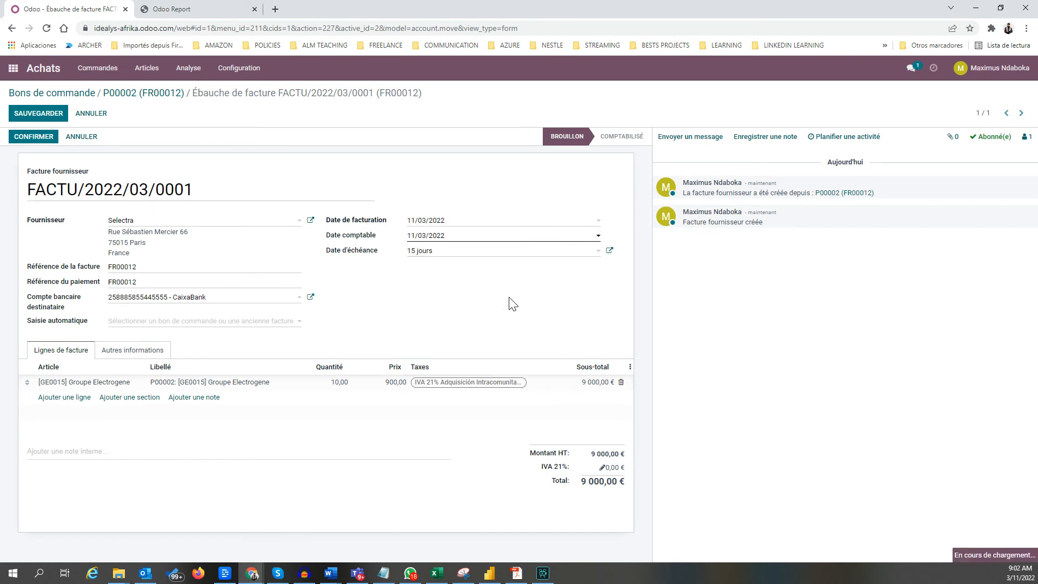
click(25, 136)
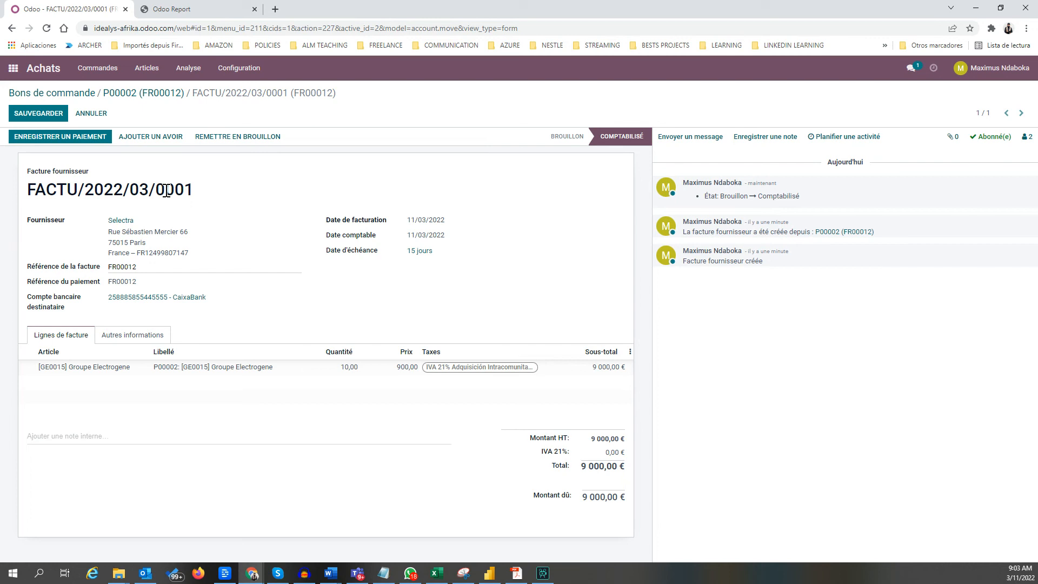
Register a manual payment of 9 000,00 € through the Banque journal dated 11/03/2022 for the bill, and save the bill
click(74, 139)
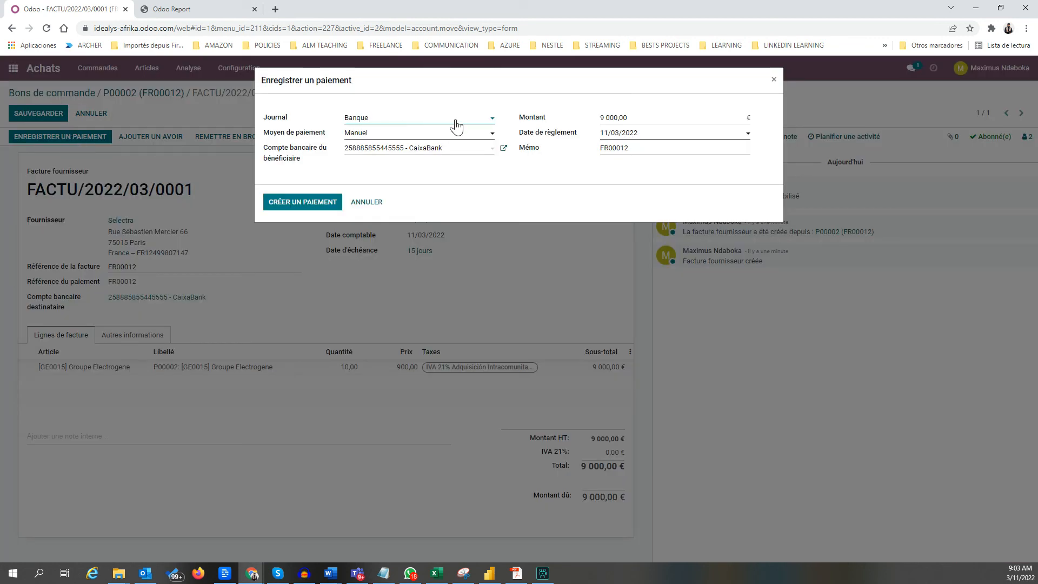
click(488, 121)
click(488, 123)
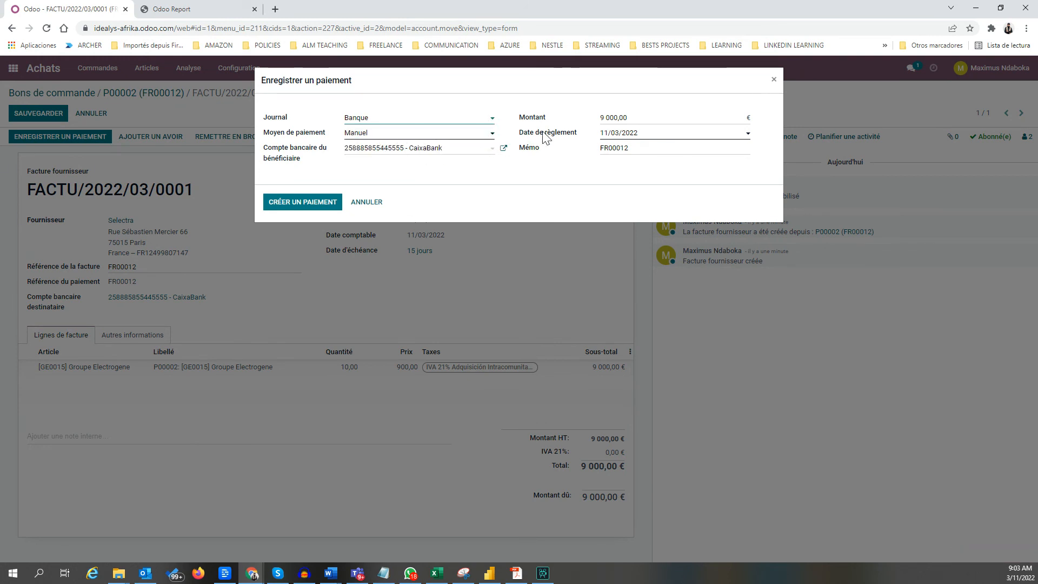
click(303, 202)
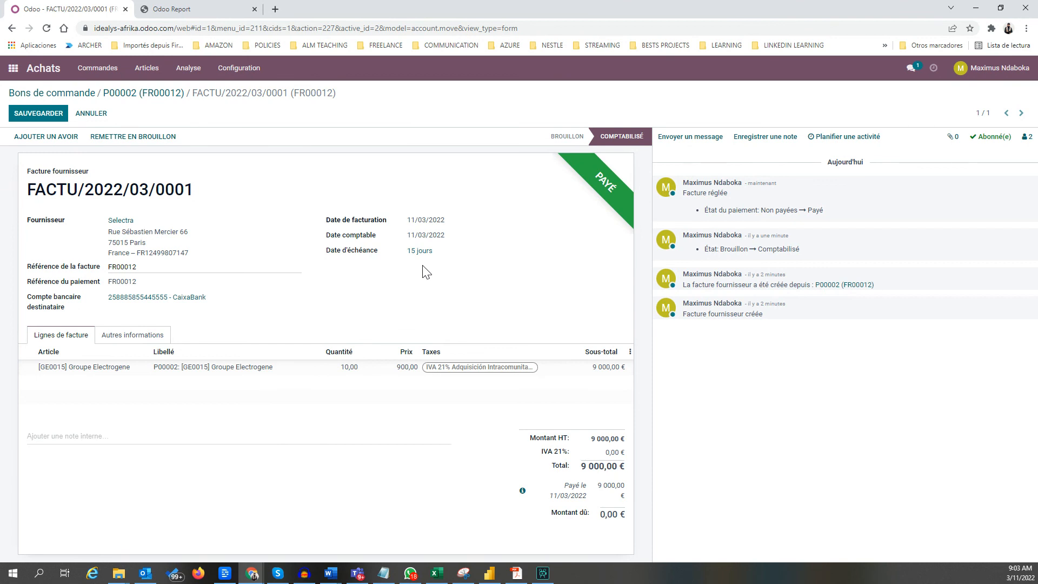
click(30, 114)
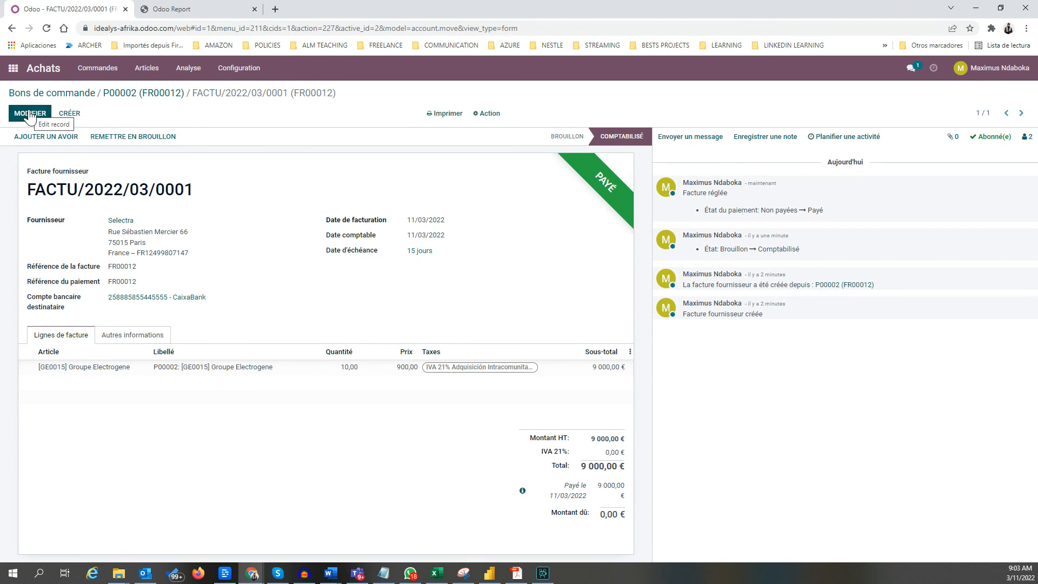
Check the invoicing status in the purchase orders list and open the purchase analysis dashboard
click(108, 68)
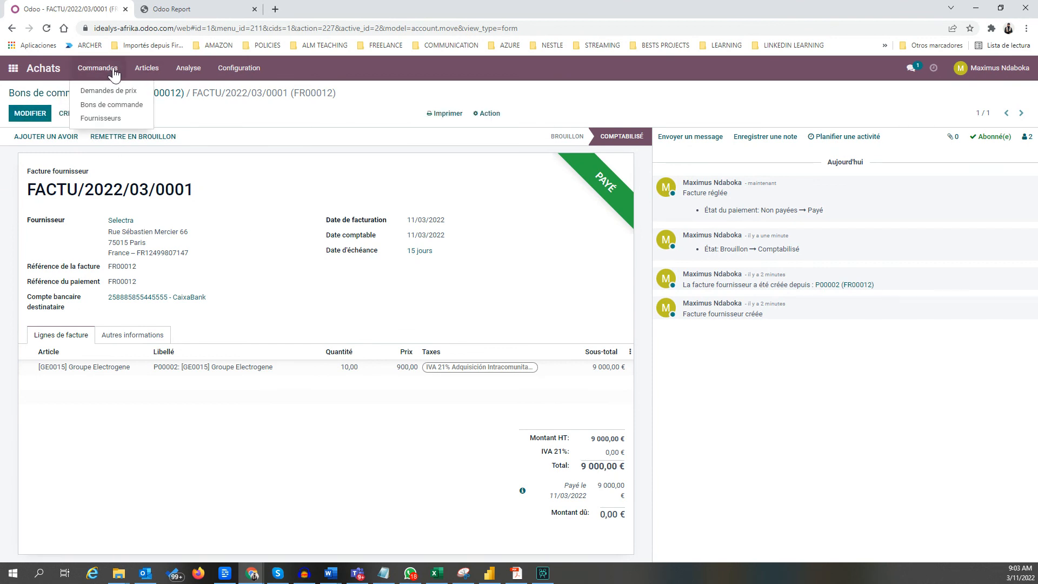
click(105, 103)
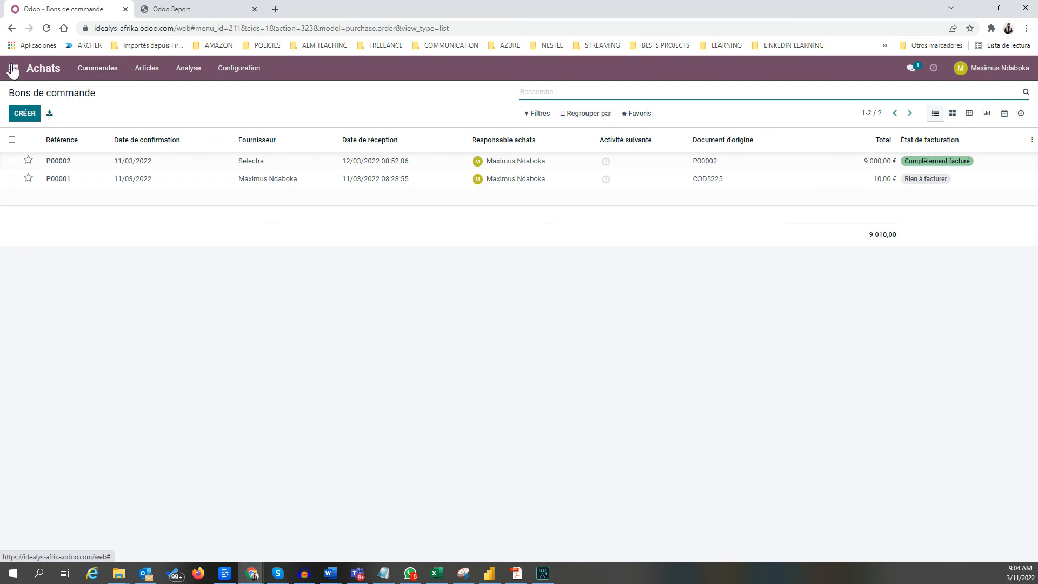
click(190, 69)
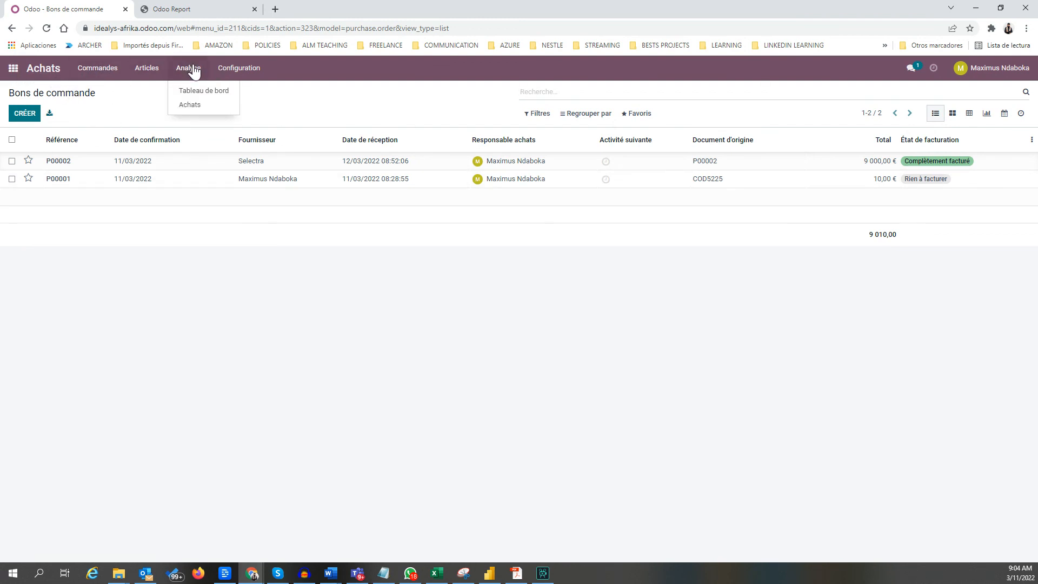
click(211, 91)
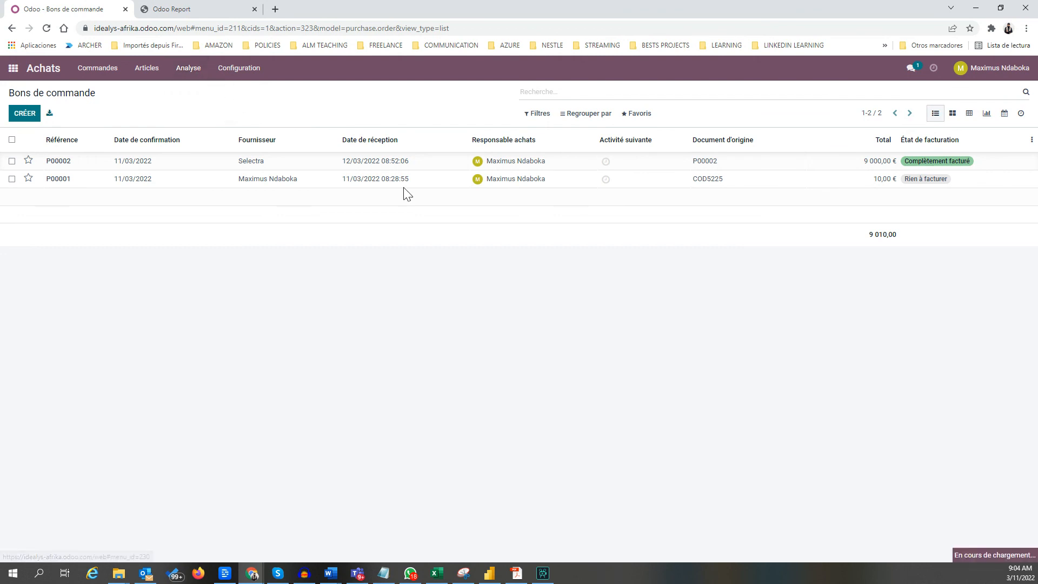